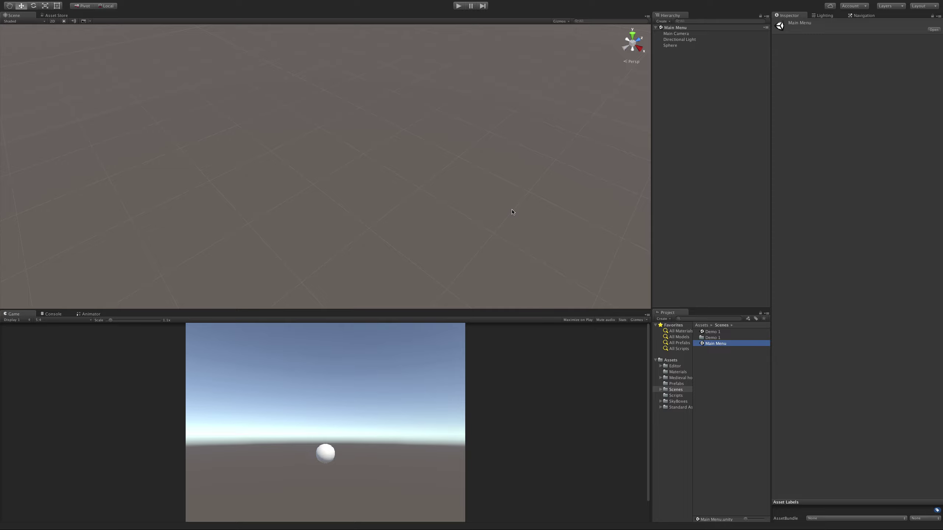
- Open the Build Settings window and close it again
{"action": "mouse_move", "coordinate": [103, 2]}
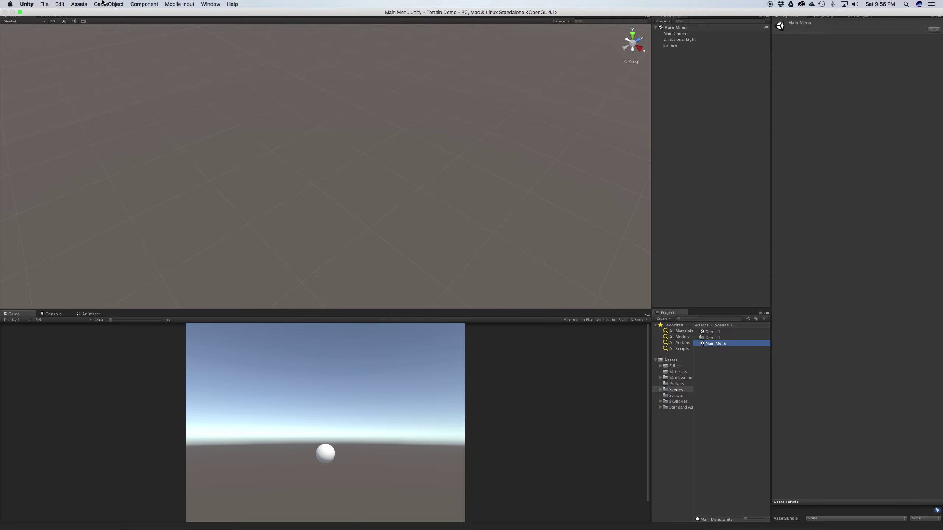
{"action": "key", "text": "super+shift+b"}
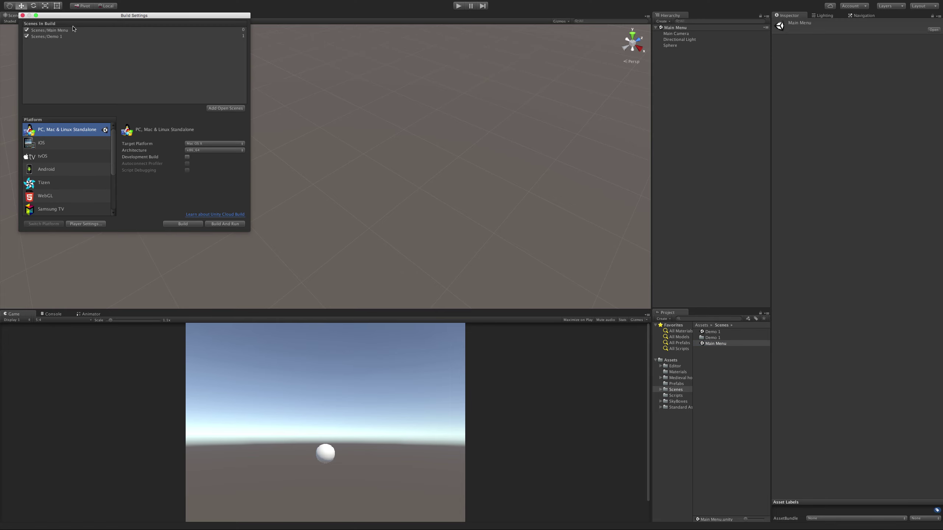
{"action": "left_click", "coordinate": [23, 15]}
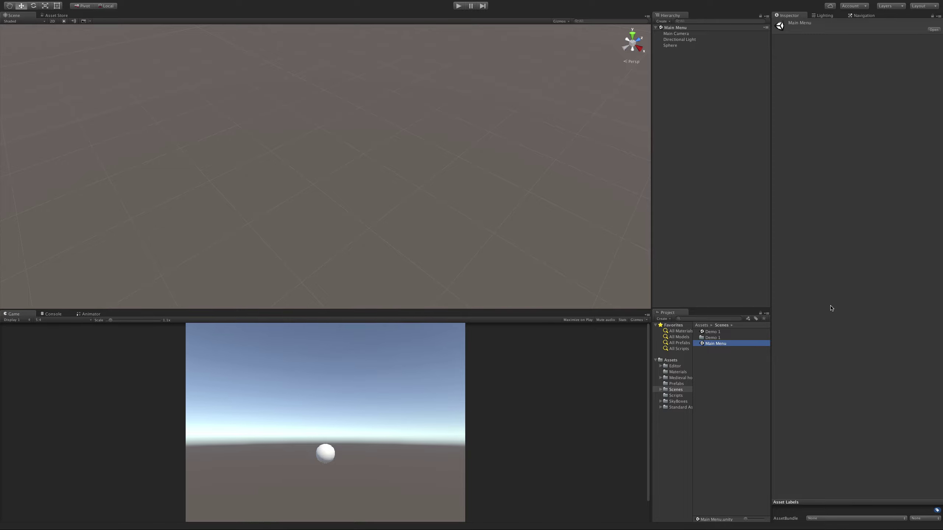
- Delete the Sphere and add a UI Button to the scene
{"action": "left_click", "coordinate": [681, 46]}
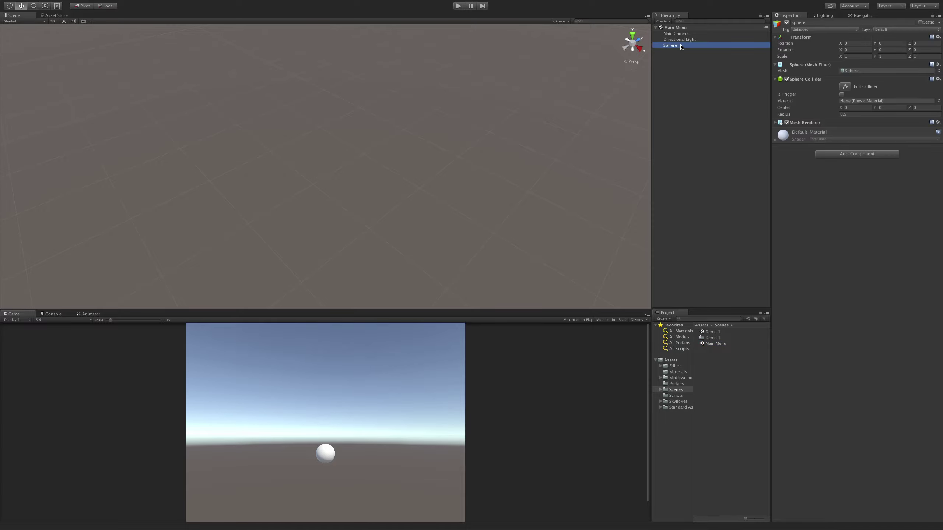
{"action": "key", "text": "Delete"}
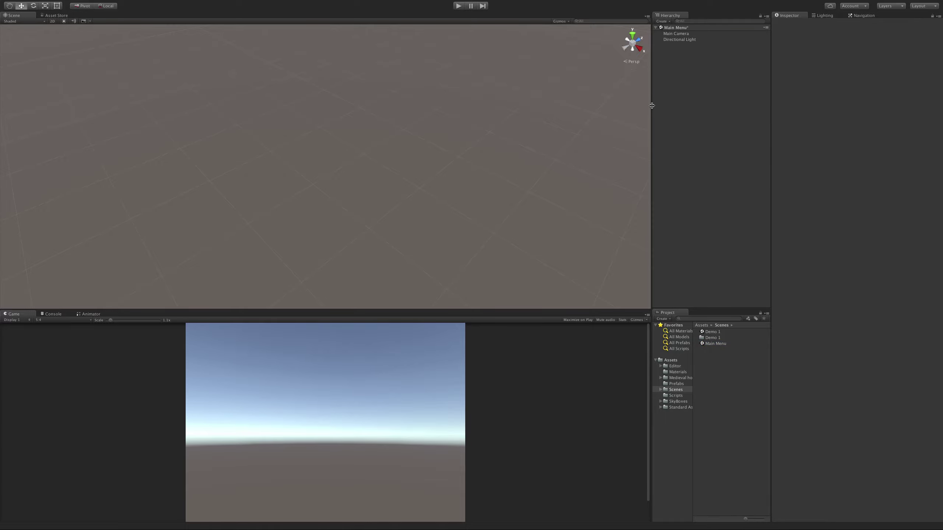
{"action": "right_click", "coordinate": [667, 99]}
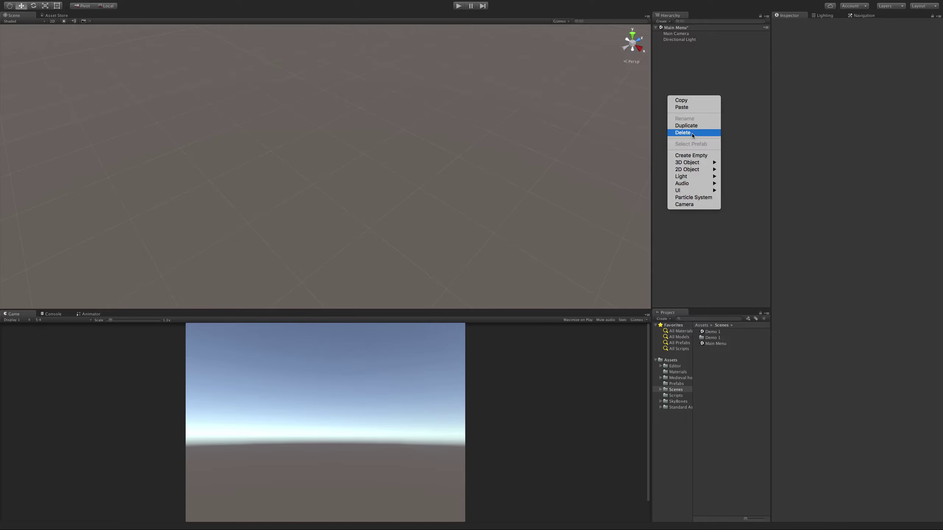
{"action": "mouse_move", "coordinate": [680, 190]}
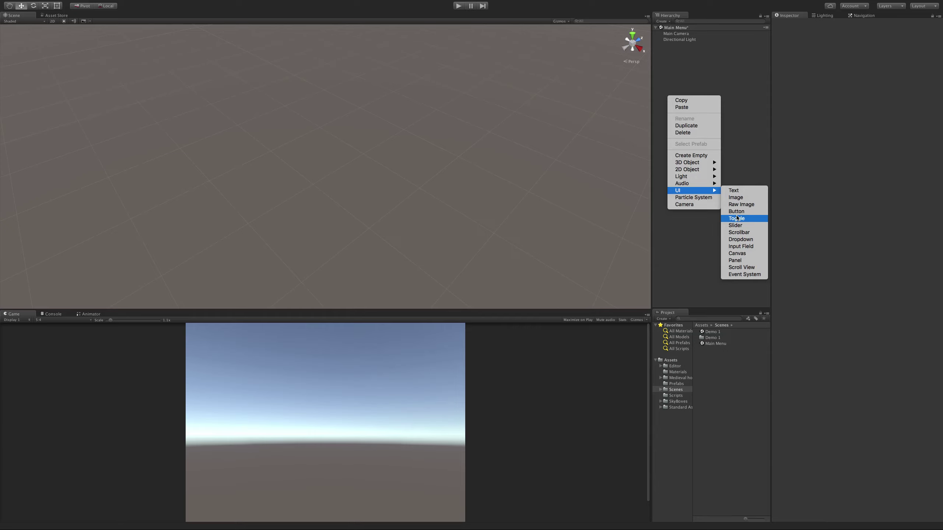
{"action": "left_click", "coordinate": [740, 212]}
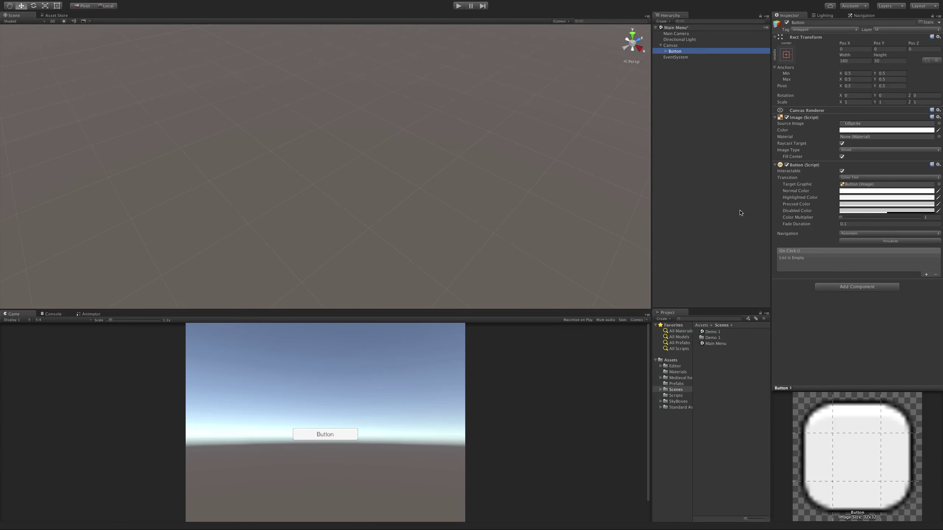
- Rename the Canvas to 'Main Menu'
{"action": "left_click", "coordinate": [669, 45]}
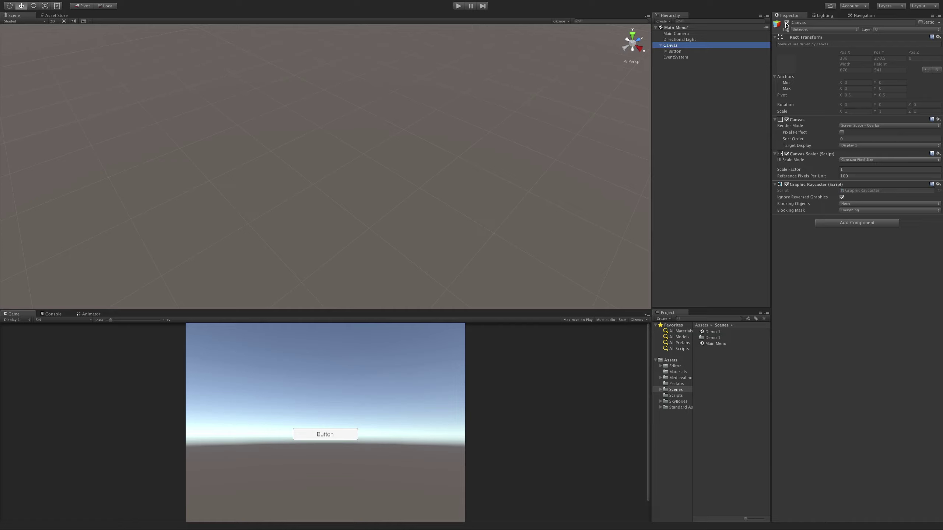
{"action": "left_click", "coordinate": [815, 22]}
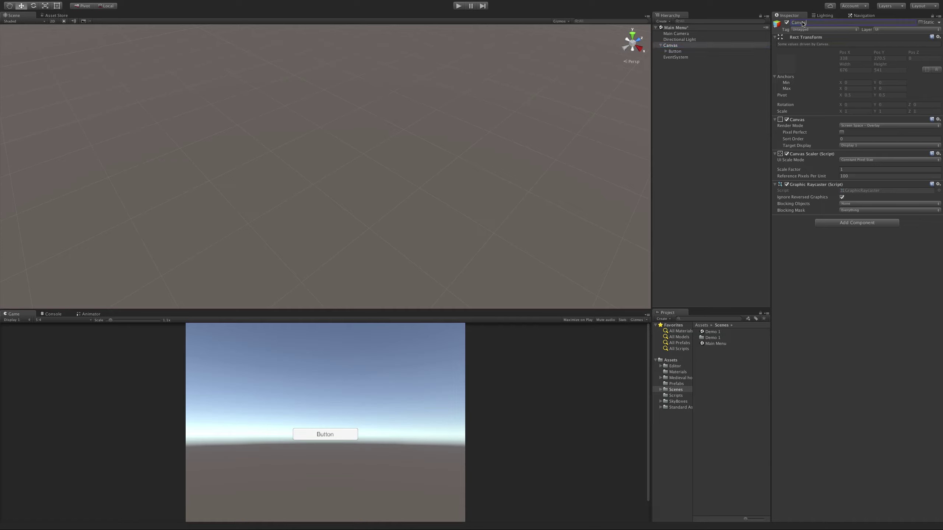
{"action": "double_click", "coordinate": [802, 24]}
{"action": "type", "text": "Main Menu"}
{"action": "key", "text": "Return"}
{"action": "left_click", "coordinate": [730, 85]}
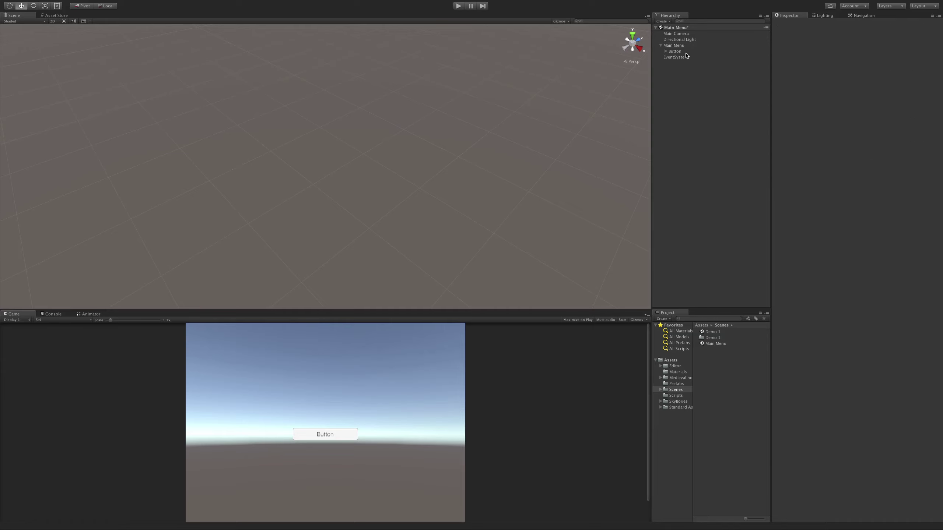
- Create a UI Panel under the Main Menu canvas from its context menu
{"action": "right_click", "coordinate": [686, 45]}
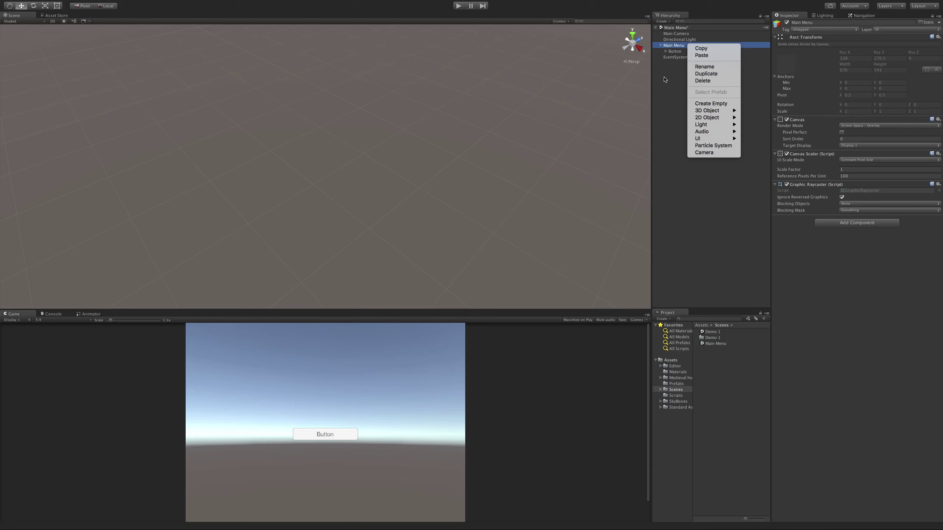
{"action": "left_click", "coordinate": [673, 61]}
{"action": "left_click", "coordinate": [682, 46]}
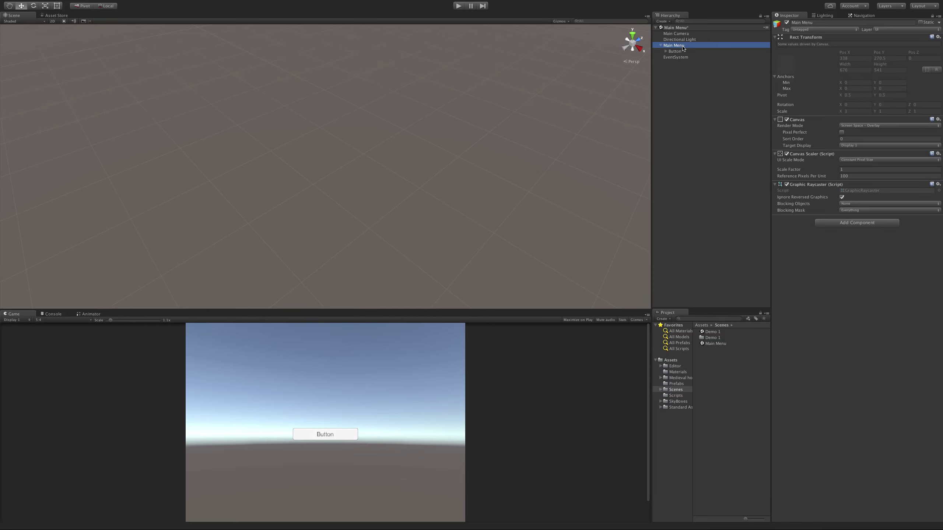
{"action": "right_click", "coordinate": [682, 47]}
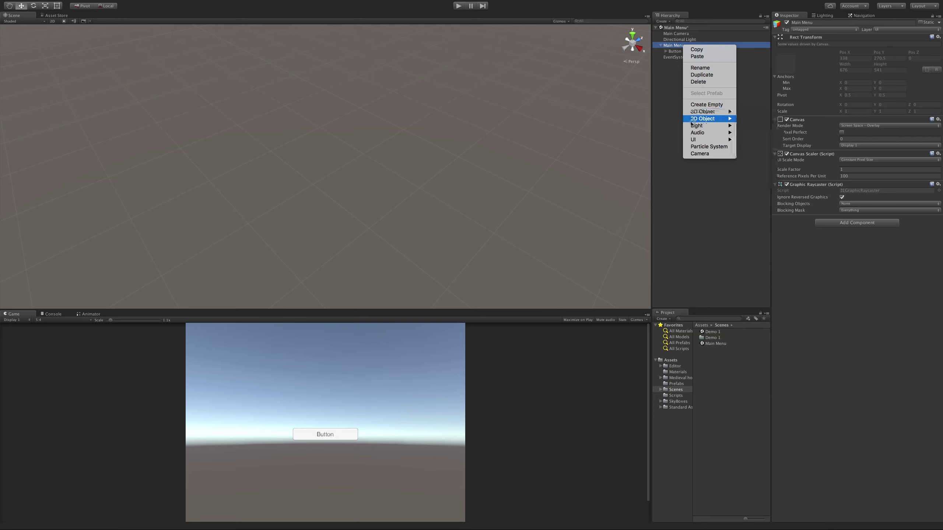
{"action": "mouse_move", "coordinate": [698, 139]}
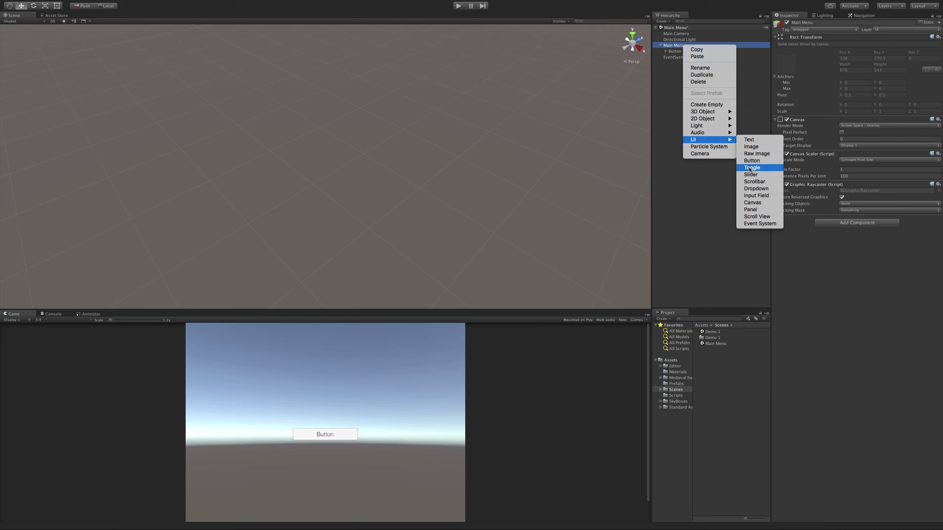
{"action": "left_click", "coordinate": [751, 210]}
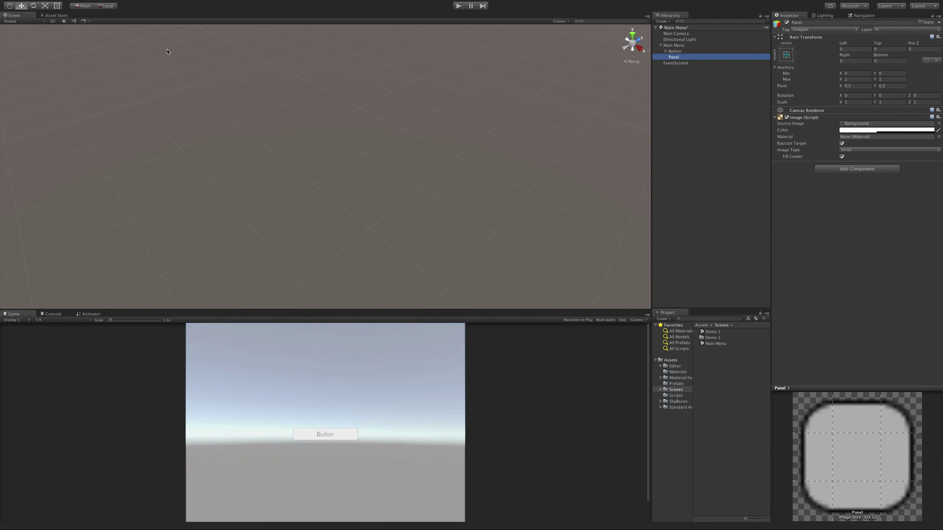
- Switch the Scene view to 2D, frame the Main Menu canvas, and set the Game view to 16:9
{"action": "left_click", "coordinate": [52, 25]}
{"action": "left_click", "coordinate": [53, 22]}
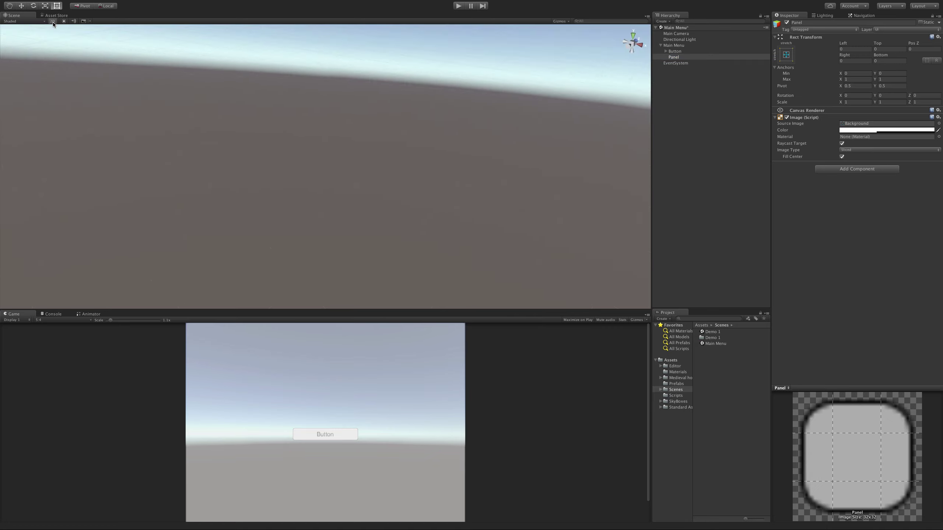
{"action": "left_click", "coordinate": [707, 96]}
{"action": "left_click", "coordinate": [674, 51]}
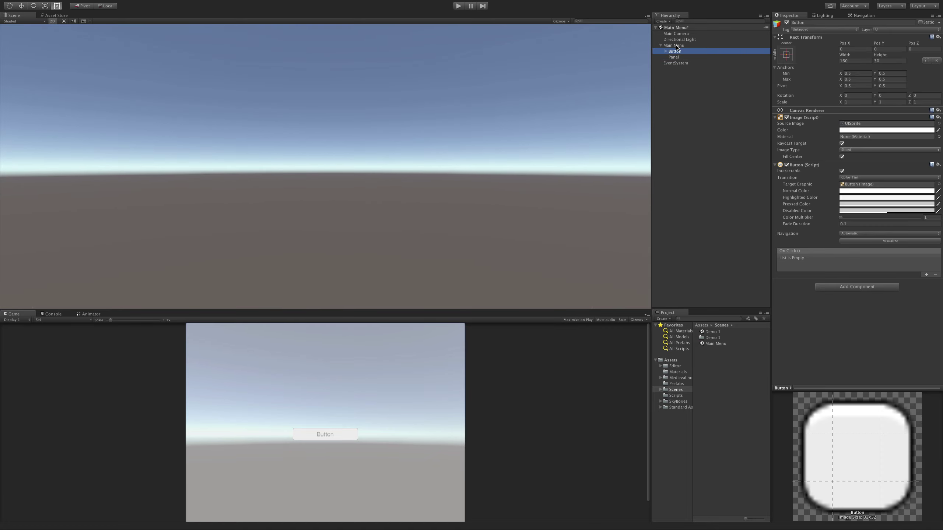
{"action": "left_click", "coordinate": [674, 45]}
{"action": "key", "text": "f"}
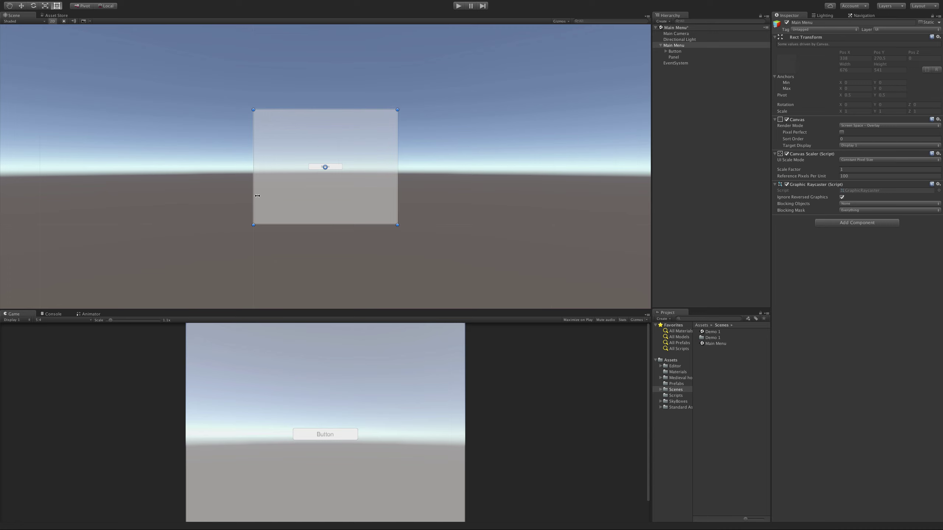
{"action": "scroll", "coordinate": [269, 187], "scroll_direction": "up", "scroll_amount": 3}
{"action": "scroll", "coordinate": [270, 187], "scroll_direction": "down", "scroll_amount": 1}
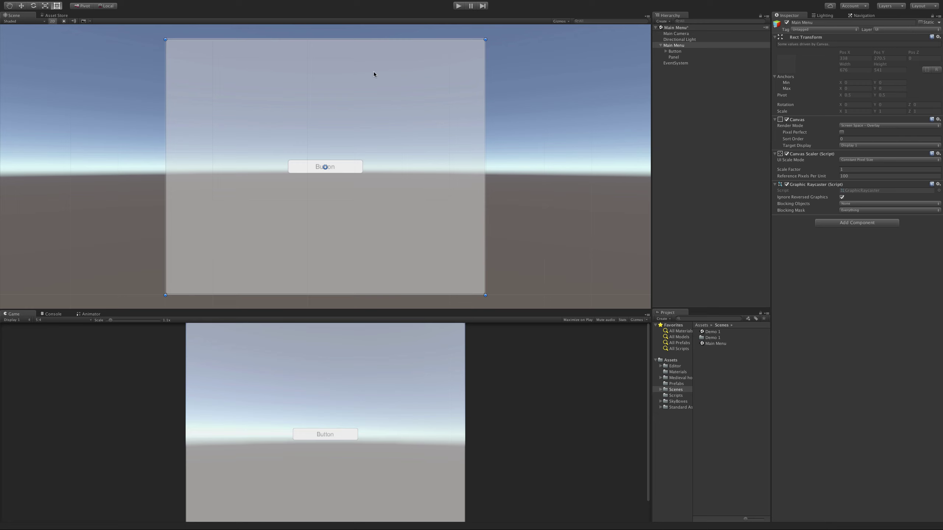
{"action": "left_click", "coordinate": [52, 320]}
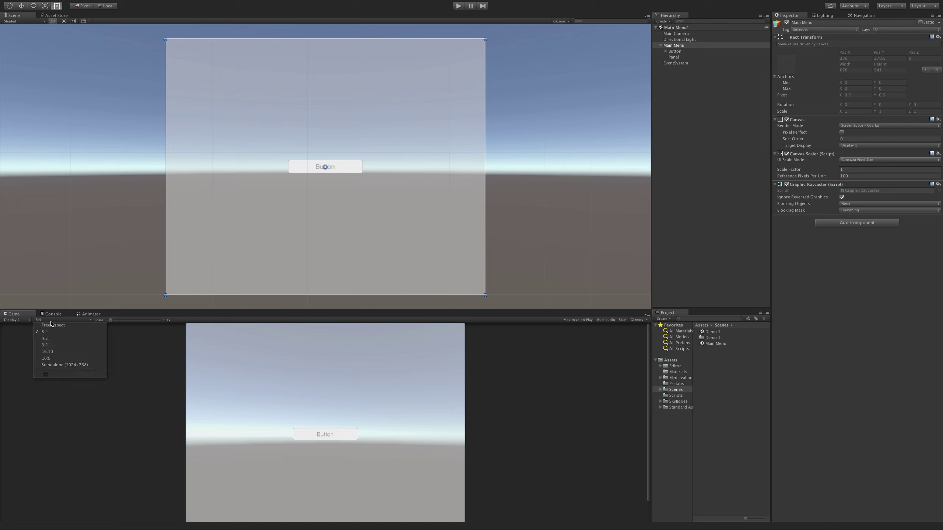
{"action": "left_click", "coordinate": [73, 358]}
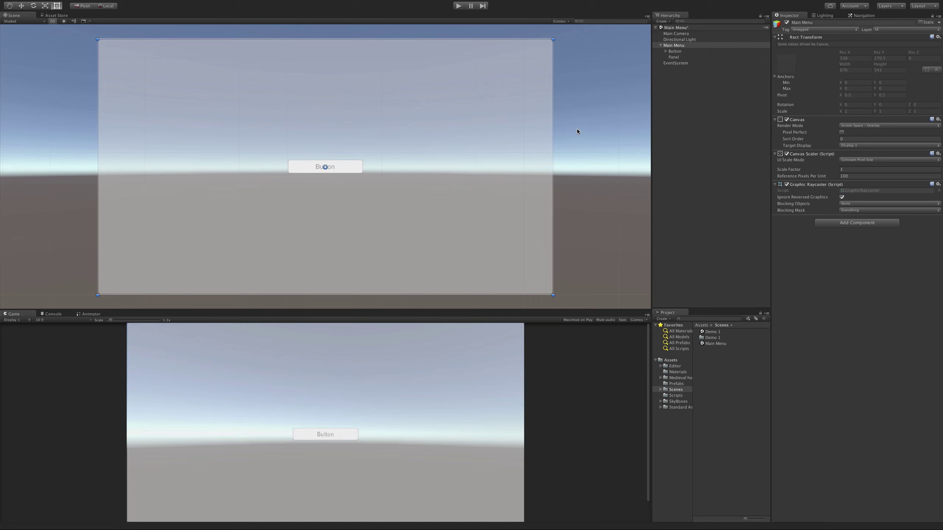
- Rename the Panel to 'Main Menu' and drag the Button inside it
{"action": "left_click", "coordinate": [737, 88]}
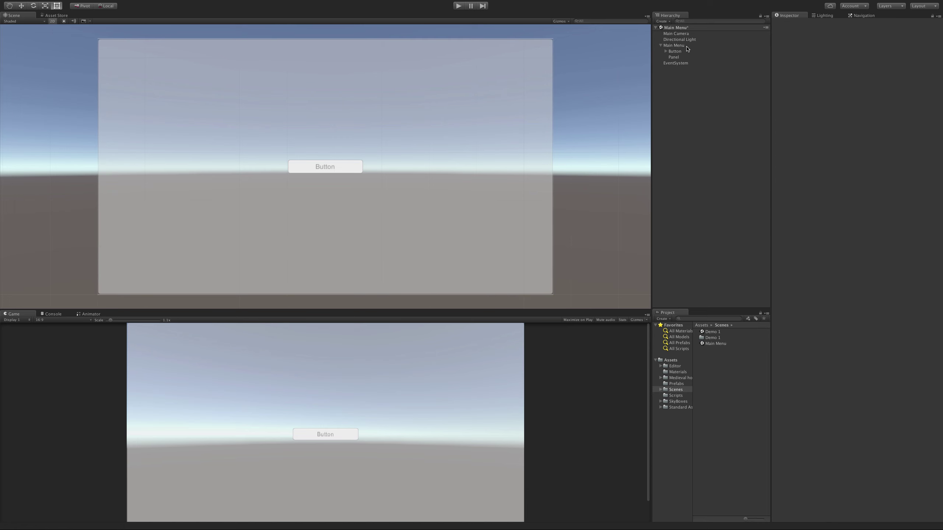
{"action": "left_click", "coordinate": [688, 46]}
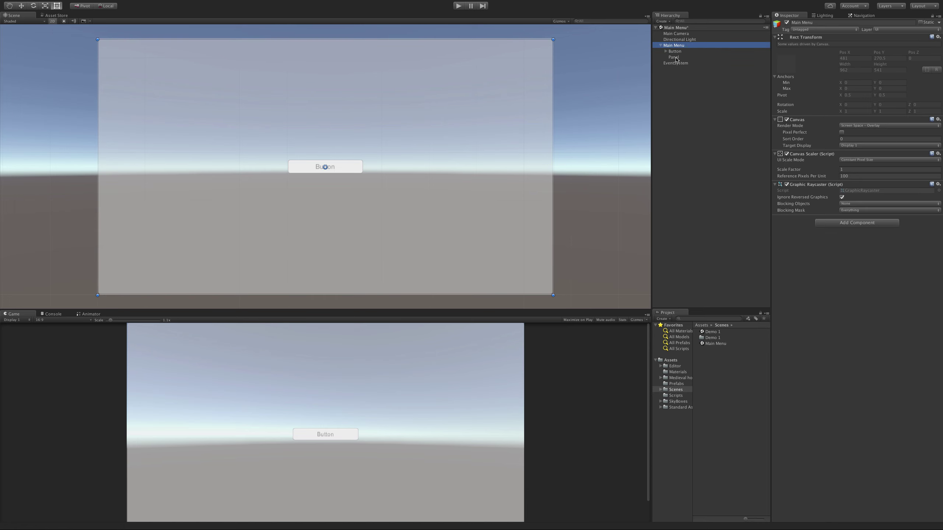
{"action": "left_click", "coordinate": [685, 57]}
{"action": "left_click", "coordinate": [815, 23]}
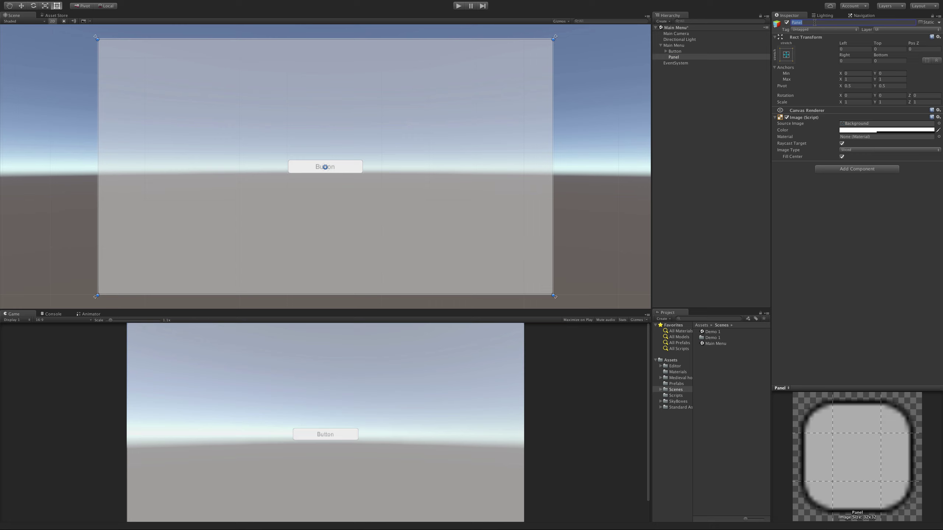
{"action": "type", "text": "Main Menu"}
{"action": "key", "text": "Return"}
{"action": "left_click_drag", "start_coordinate": [675, 51], "coordinate": [677, 58]}
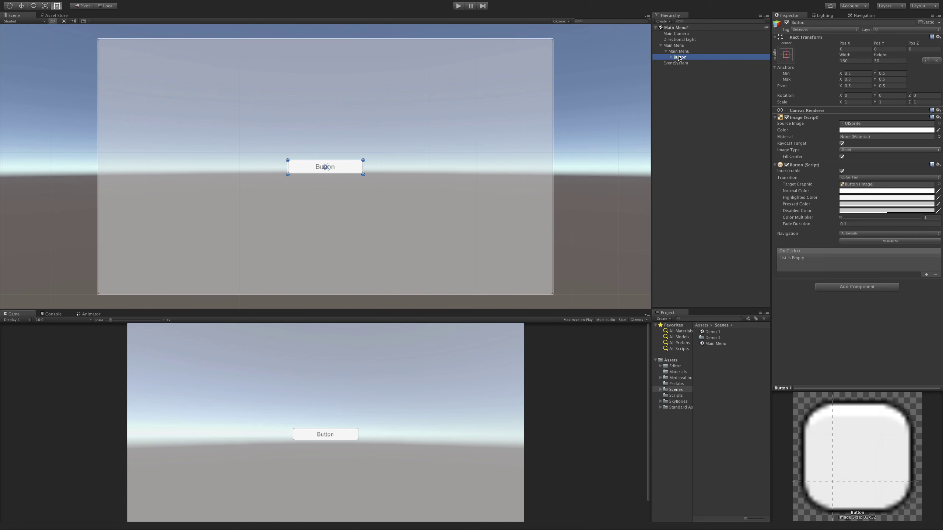
{"action": "left_click", "coordinate": [682, 52]}
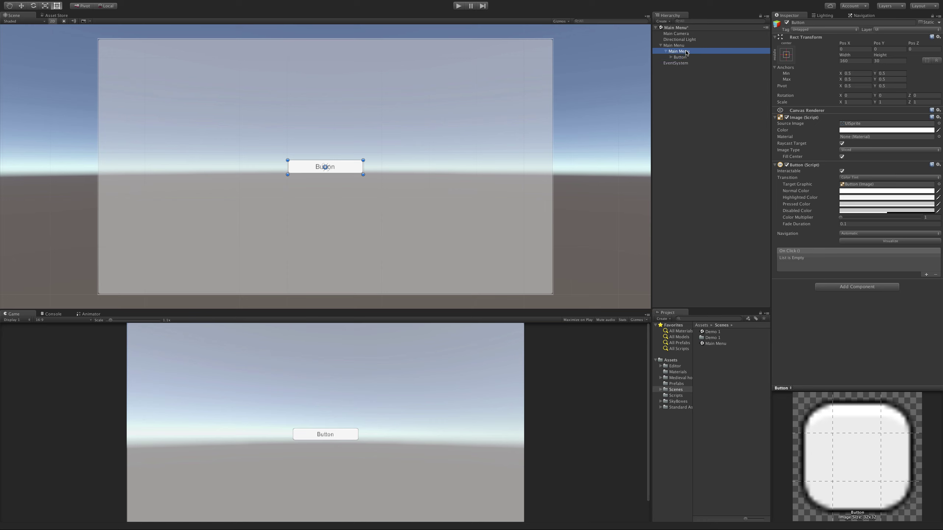
- Set the panel's Left and Right offsets to 150 and Top and Bottom to 100
{"action": "left_click", "coordinate": [854, 50]}
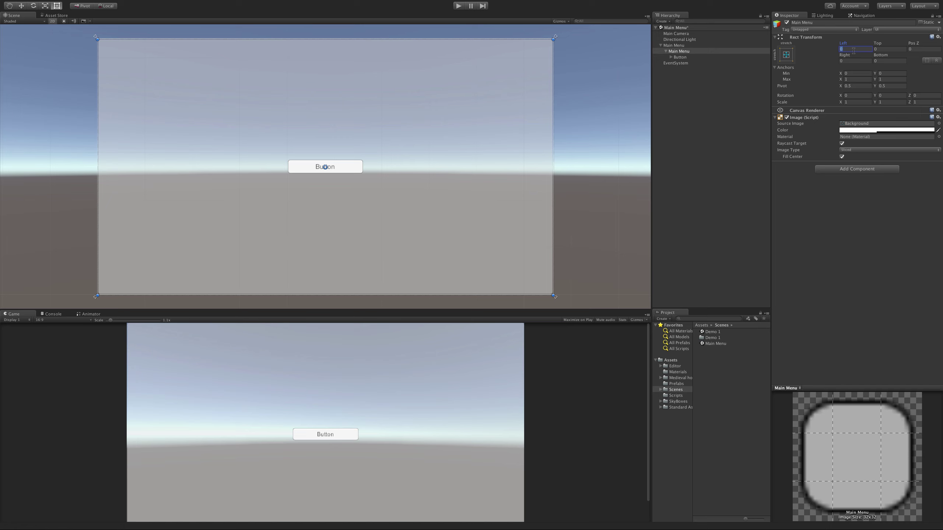
{"action": "type", "text": "150"}
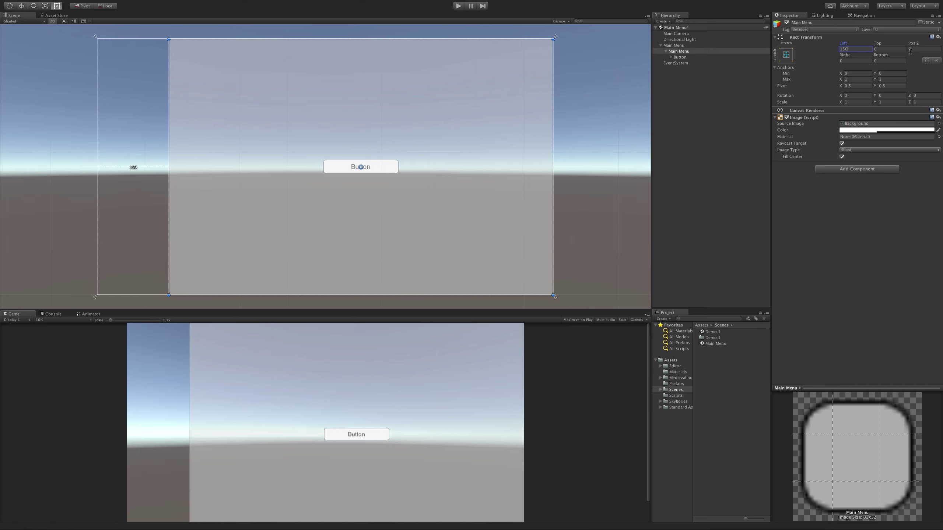
{"action": "left_click", "coordinate": [861, 60]}
{"action": "type", "text": "150"}
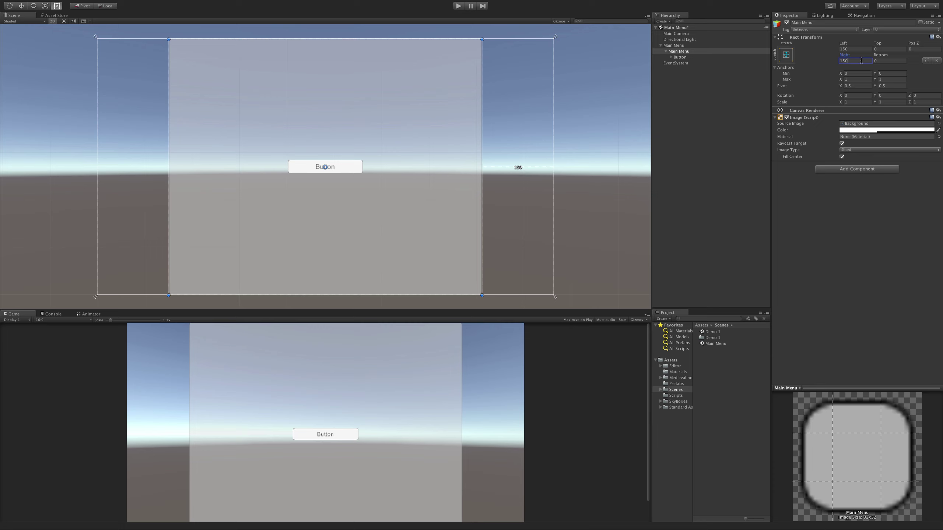
{"action": "left_click", "coordinate": [886, 48]}
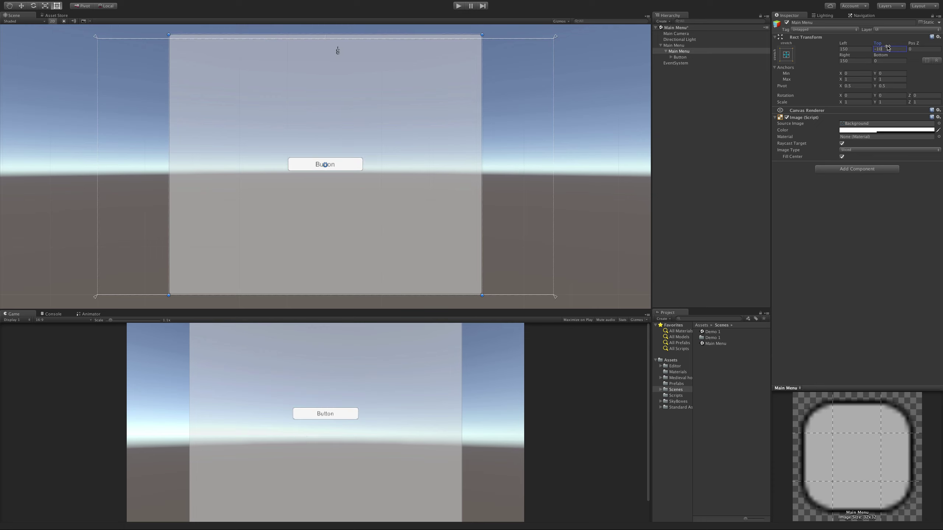
{"action": "type", "text": "100"}
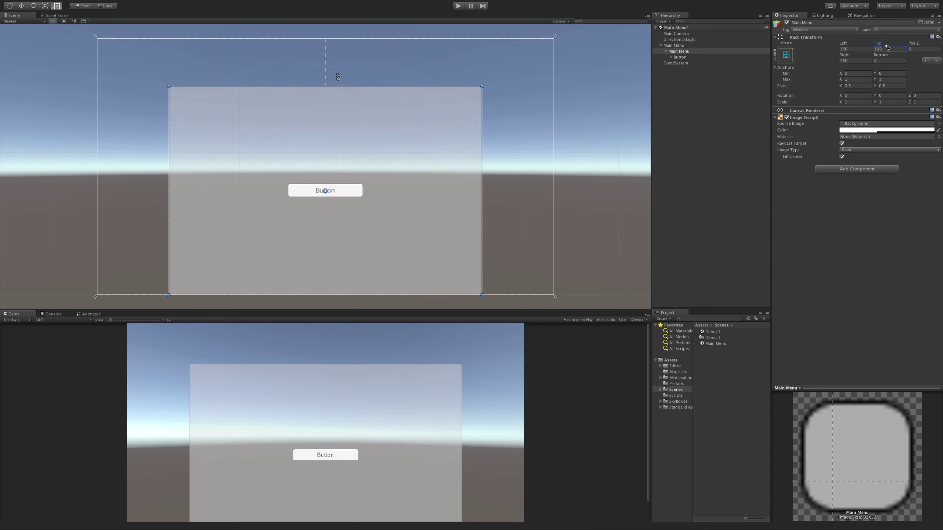
{"action": "left_click", "coordinate": [888, 60]}
{"action": "type", "text": "100"}
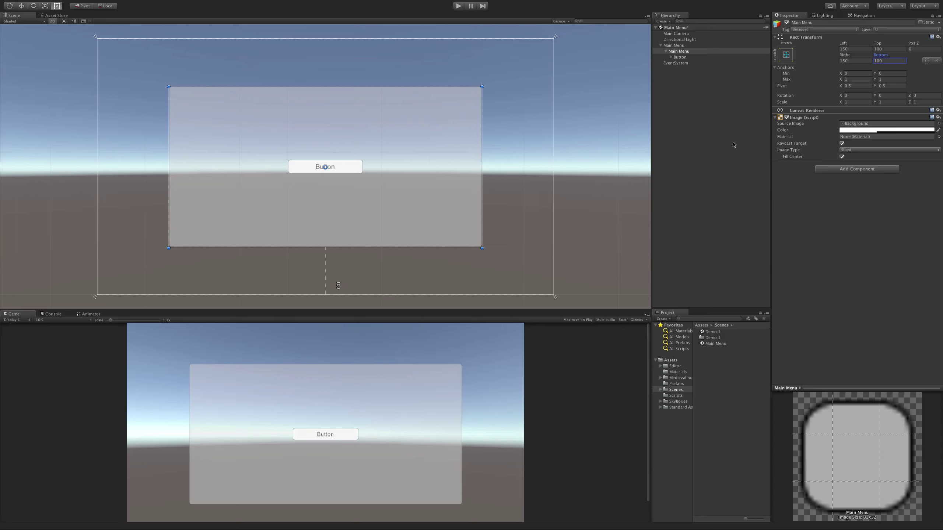
- Change the panel's Left and Right offsets to 250
{"action": "left_click", "coordinate": [860, 49]}
{"action": "key", "text": "BackSpace"}
{"action": "type", "text": "2"}
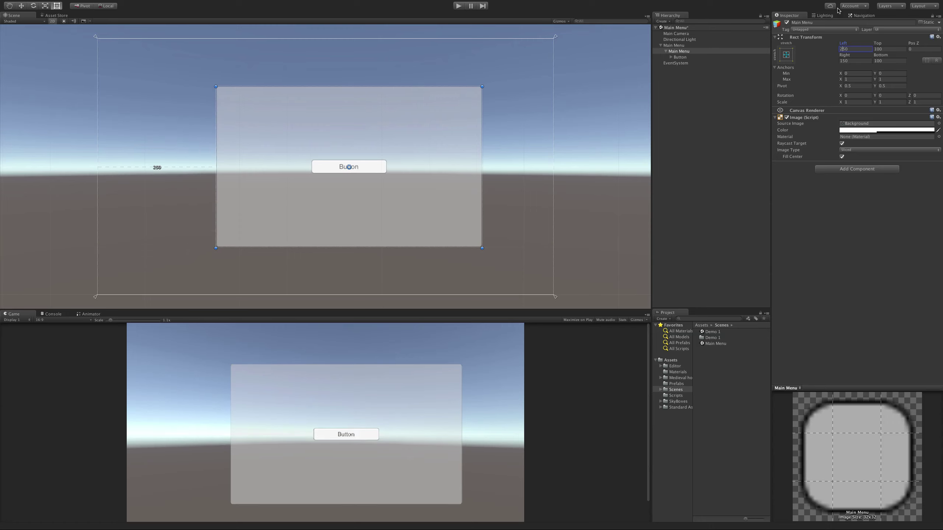
{"action": "left_click", "coordinate": [849, 61]}
{"action": "key", "text": "Left"}
{"action": "key", "text": "BackSpace"}
{"action": "type", "text": "2"}
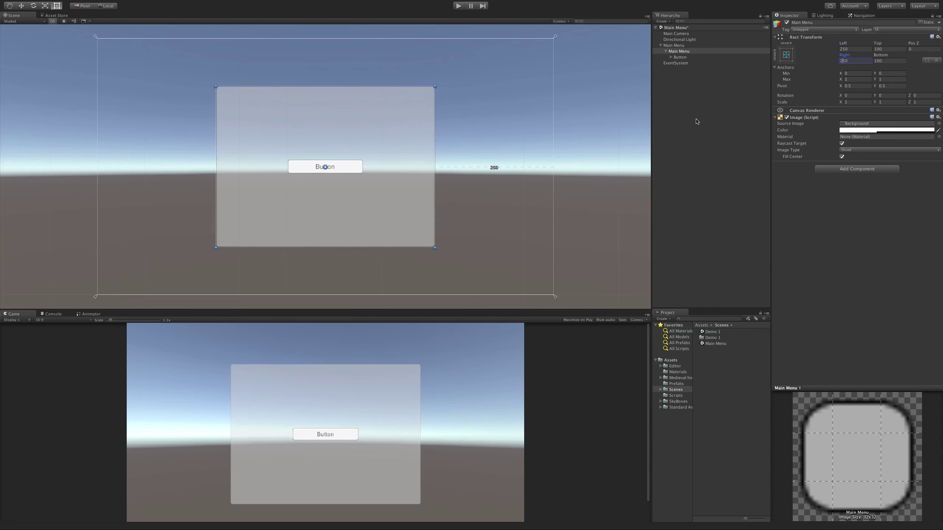
- Create a UI Text inside the Main Menu panel and reorder it above the Button
{"action": "left_click", "coordinate": [700, 63]}
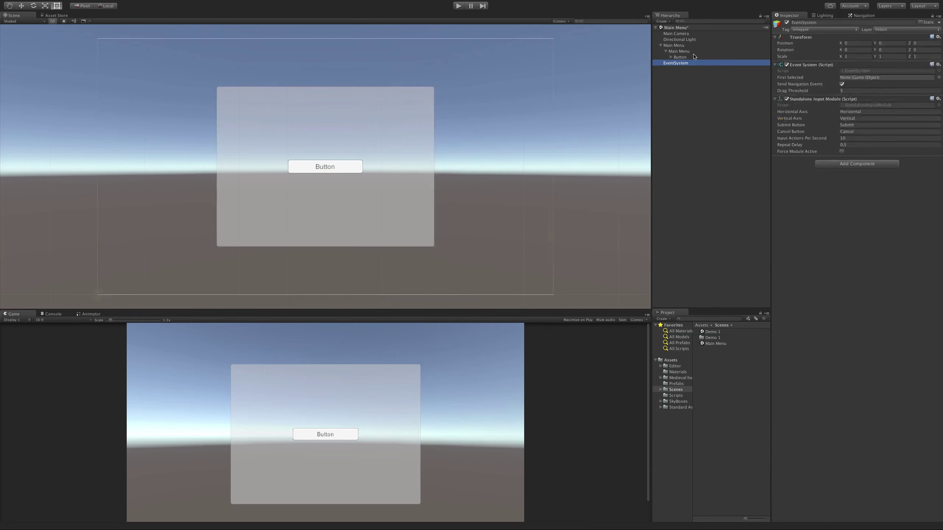
{"action": "left_click", "coordinate": [689, 51]}
{"action": "right_click", "coordinate": [689, 51]}
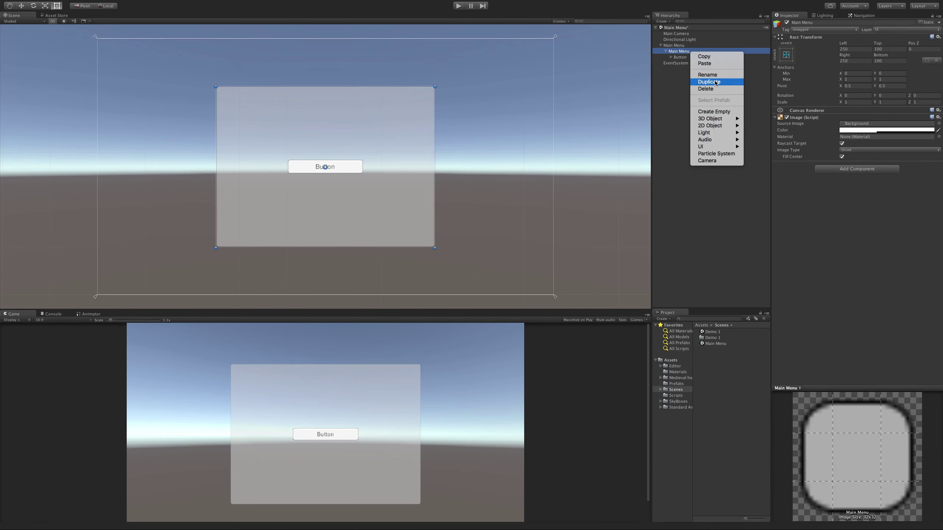
{"action": "mouse_move", "coordinate": [724, 146]}
{"action": "left_click", "coordinate": [756, 146]}
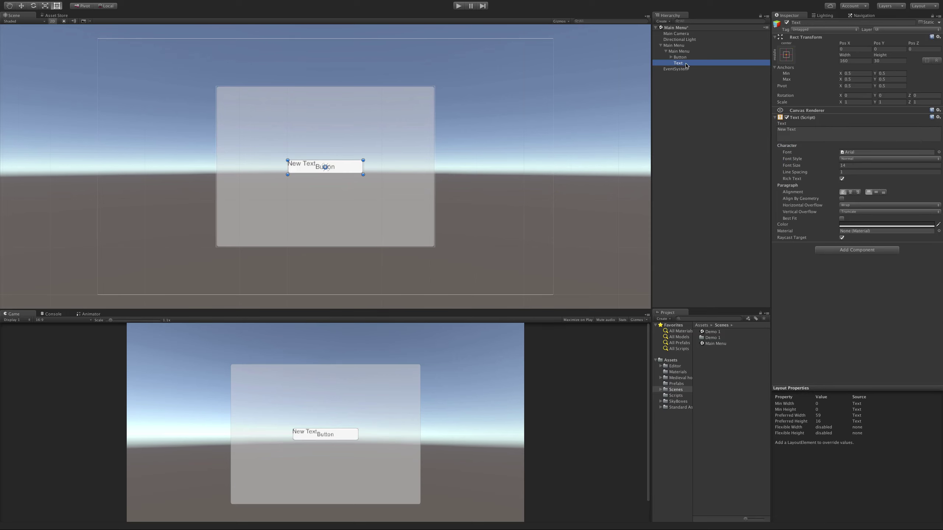
{"action": "left_click_drag", "start_coordinate": [687, 66], "coordinate": [686, 58]}
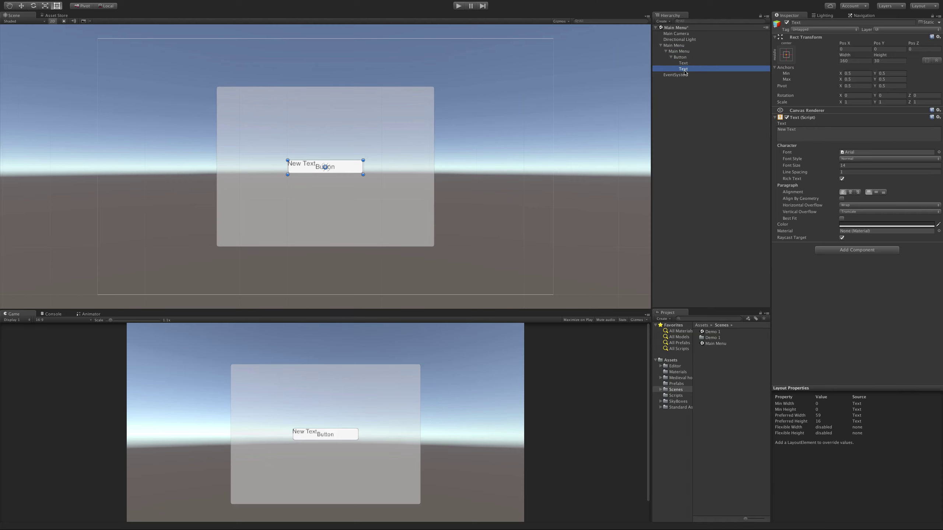
{"action": "left_click_drag", "start_coordinate": [682, 72], "coordinate": [687, 56]}
{"action": "left_click", "coordinate": [672, 63]}
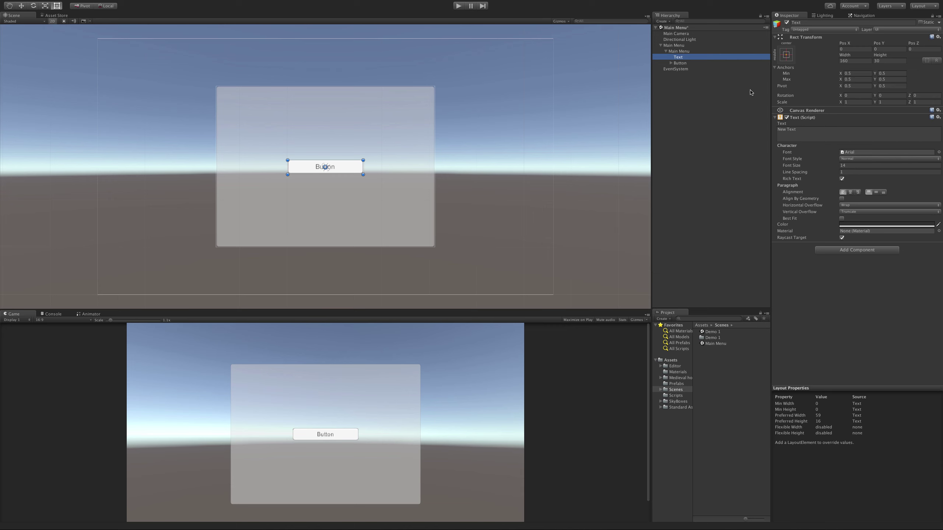
- Anchor the text to the panel's top centre, including pivot and position
{"action": "left_click", "coordinate": [786, 54]}
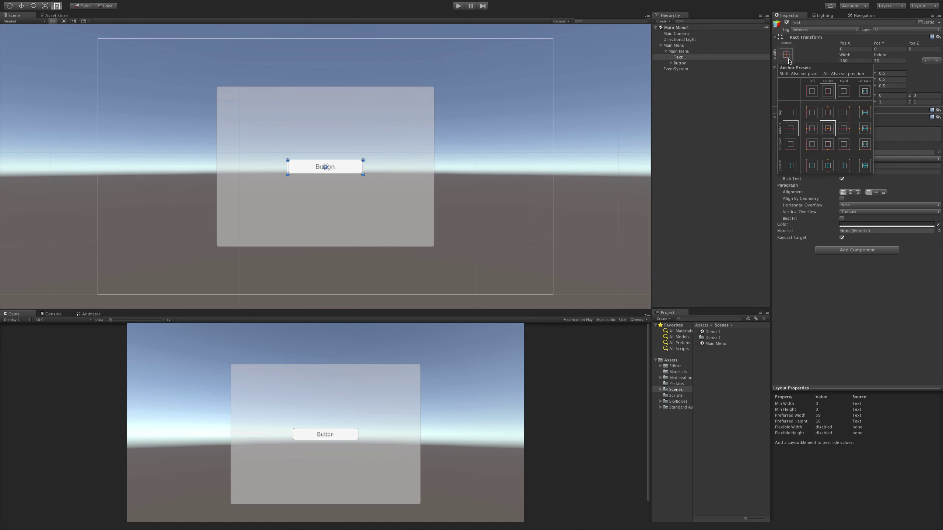
{"action": "left_click", "coordinate": [831, 115]}
{"action": "left_click", "coordinate": [830, 115], "text": "alt+shift"}
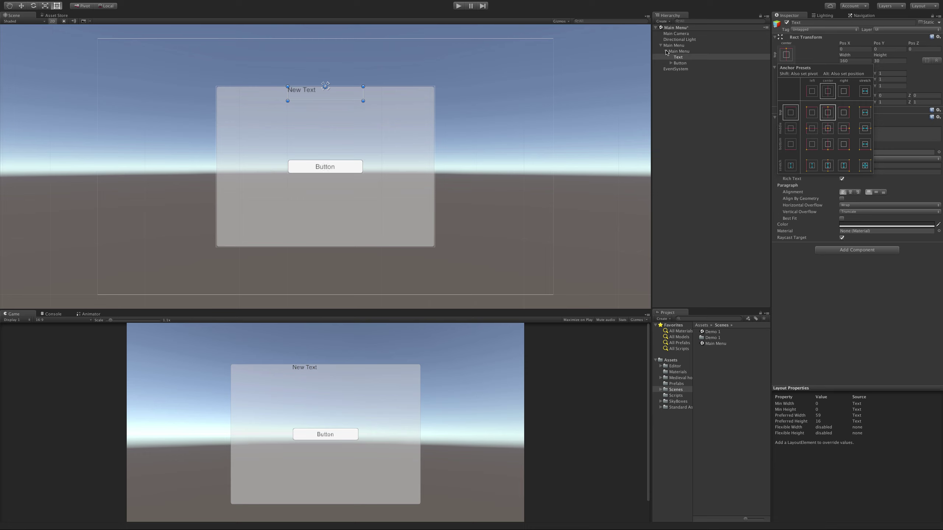
{"action": "left_click", "coordinate": [783, 59]}
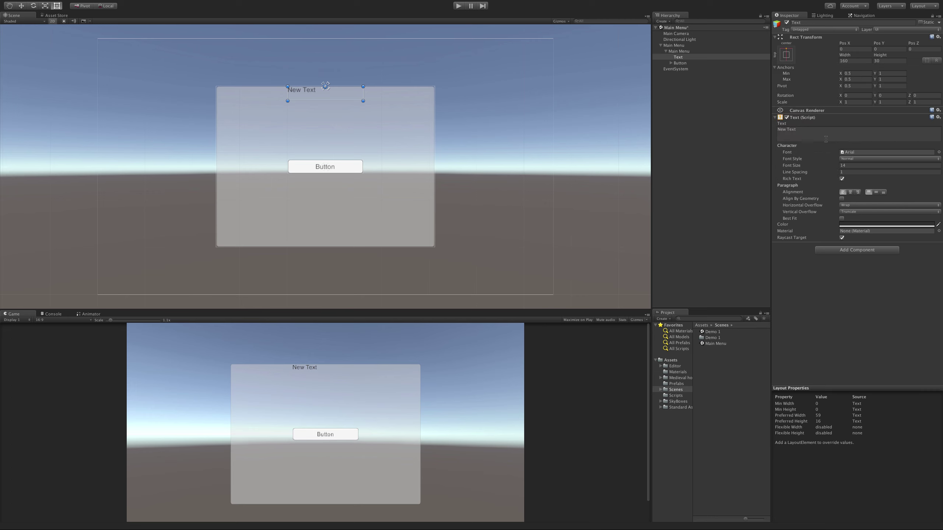
- Replace 'New Text' with 'Evil Cubie Shooter'
{"action": "left_click", "coordinate": [787, 135]}
{"action": "key", "text": "ctrl+a"}
{"action": "type", "text": "Evil Cubie Shooter"}
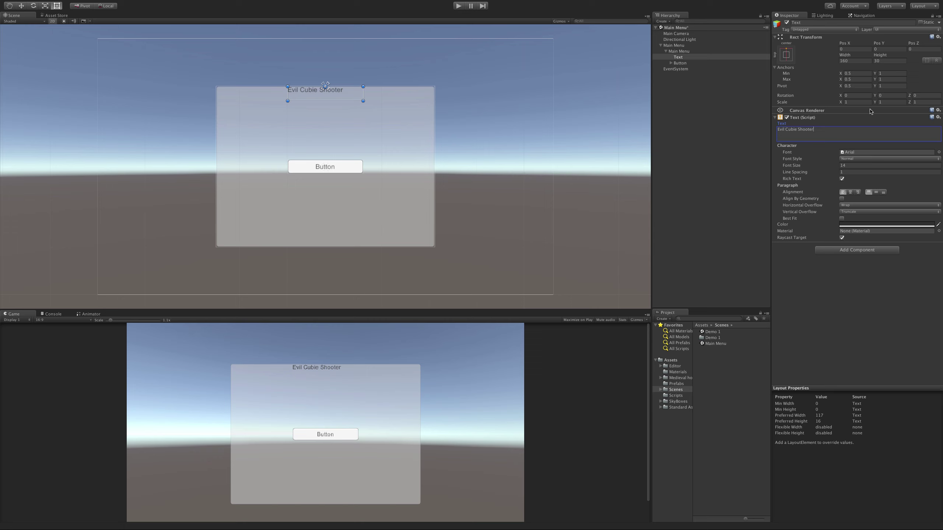
- Set the title's font size to 28 and its box height to 68
{"action": "left_click", "coordinate": [847, 166]}
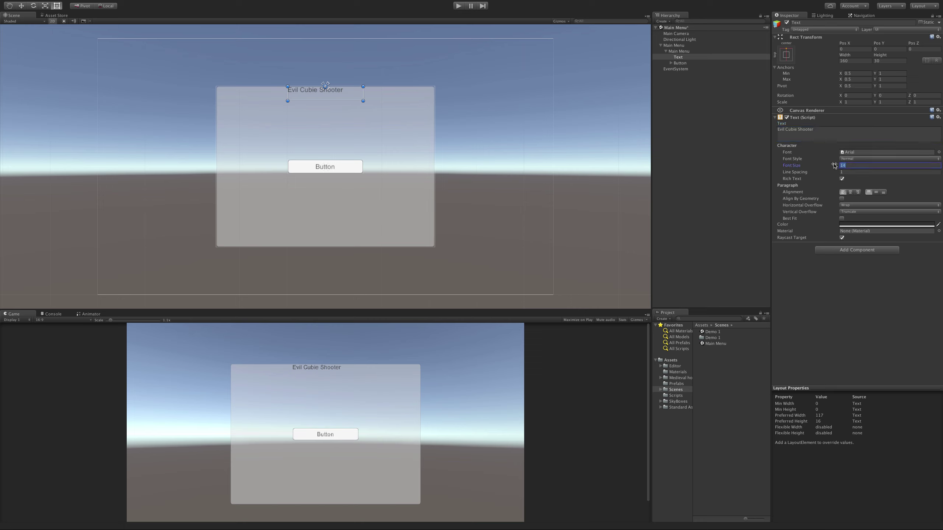
{"action": "type", "text": "28"}
{"action": "key", "text": "Tab"}
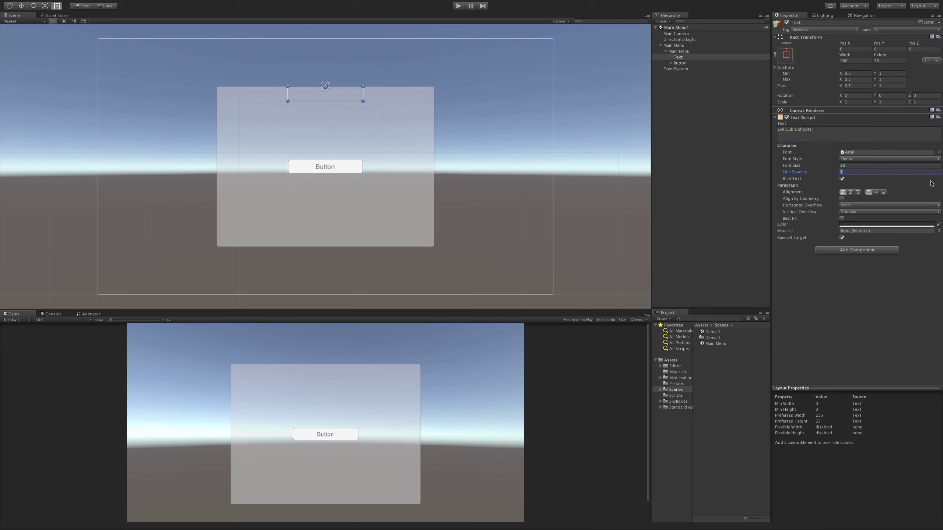
{"action": "left_click", "coordinate": [884, 61]}
{"action": "type", "text": "68"}
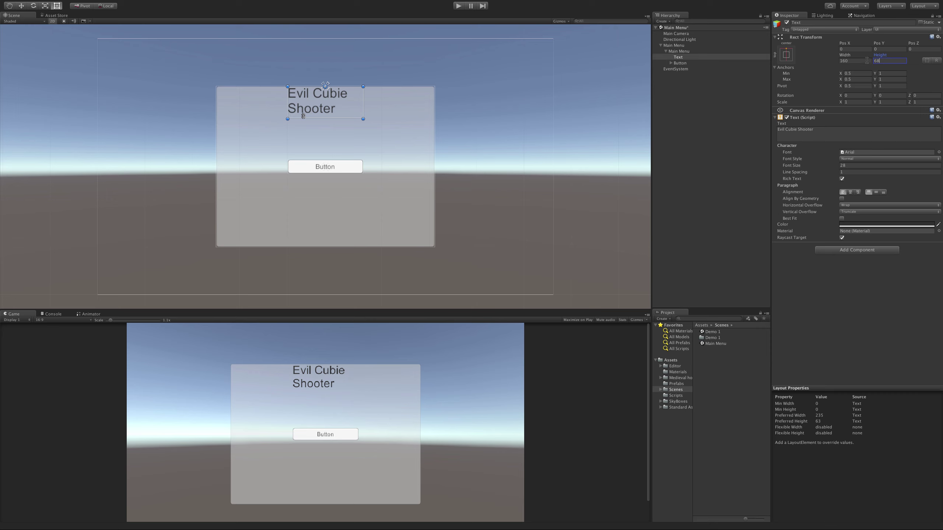
{"action": "left_click", "coordinate": [866, 60]}
- Stretch the title across the panel's top and centre its text horizontally and vertically
{"action": "left_click", "coordinate": [786, 54]}
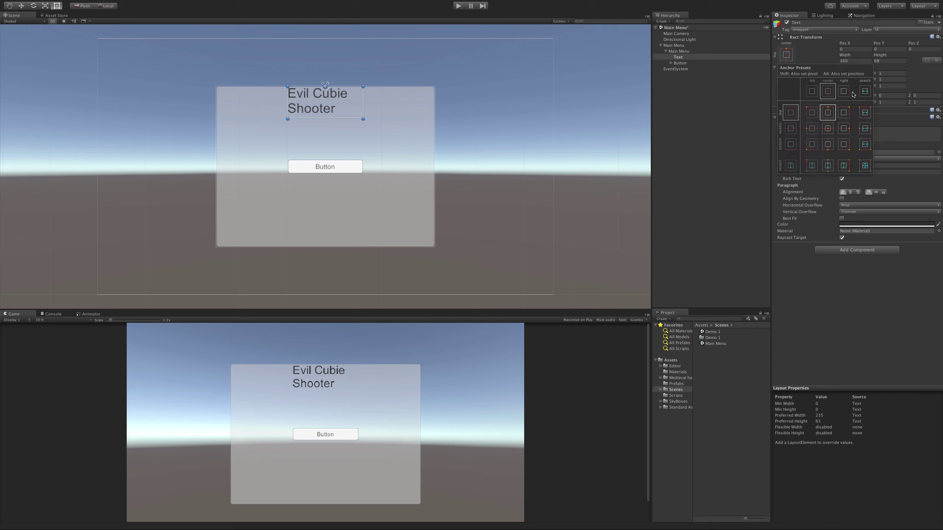
{"action": "left_click", "coordinate": [866, 113]}
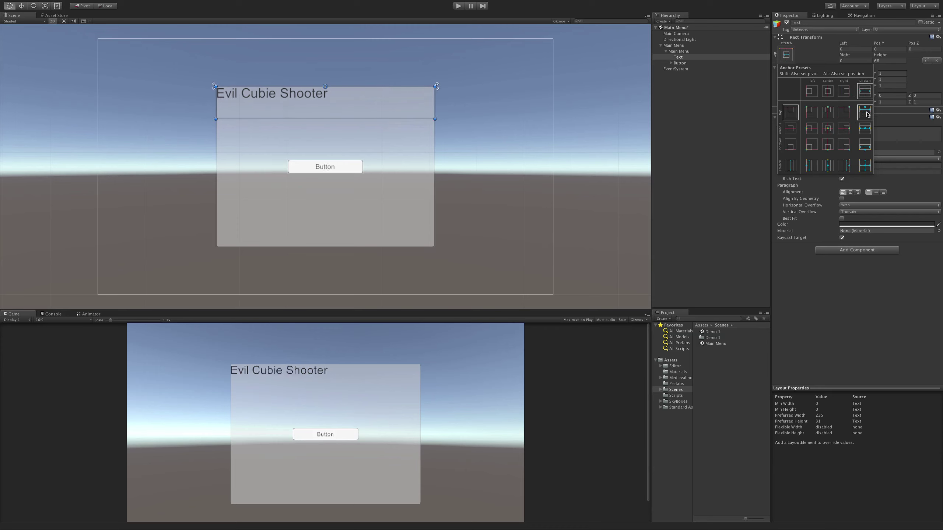
{"action": "key", "text": "alt"}
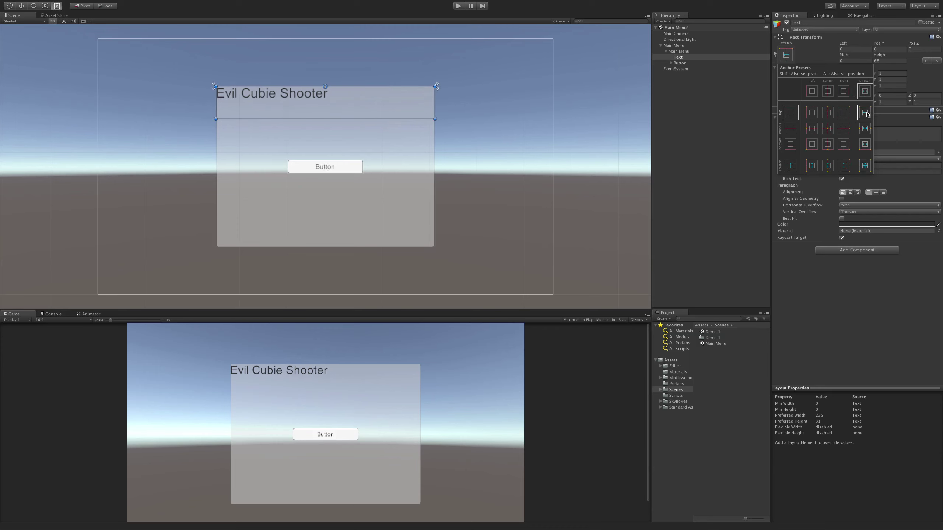
{"action": "key", "text": "shift"}
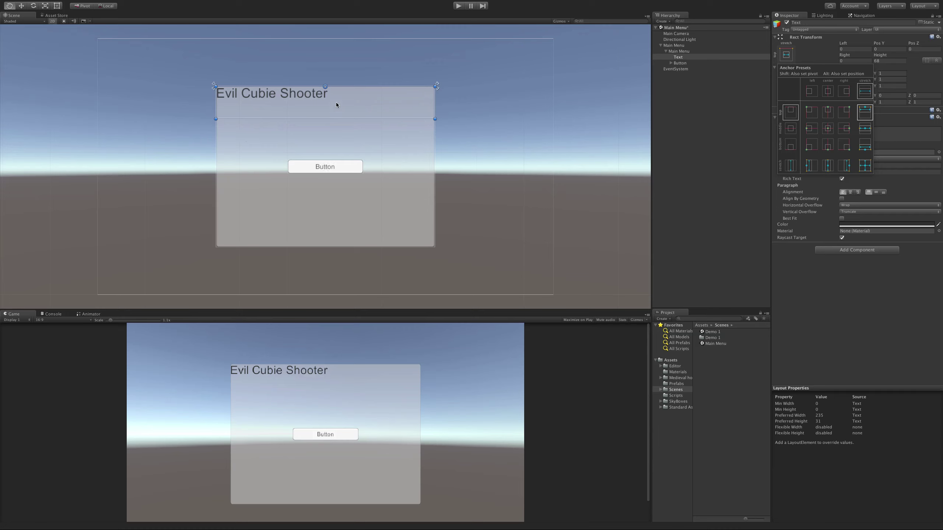
{"action": "left_click", "coordinate": [788, 53]}
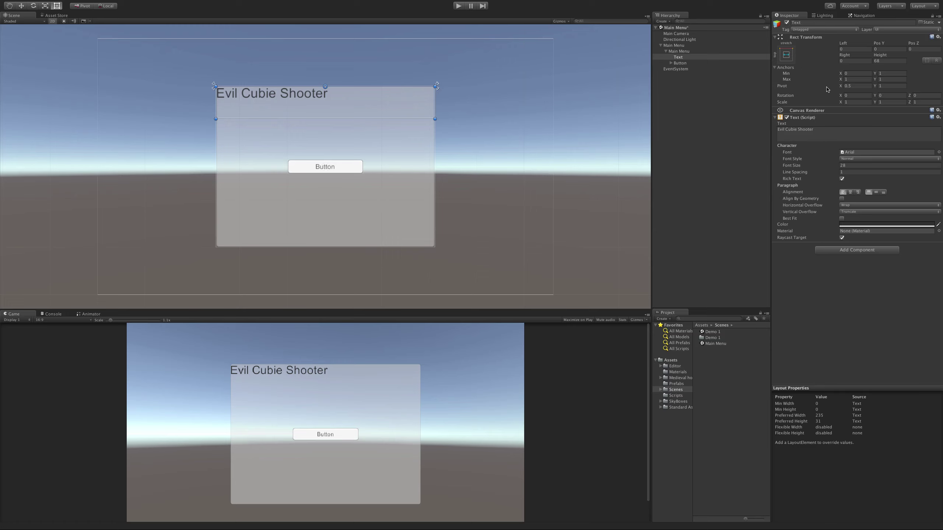
{"action": "left_click", "coordinate": [851, 193]}
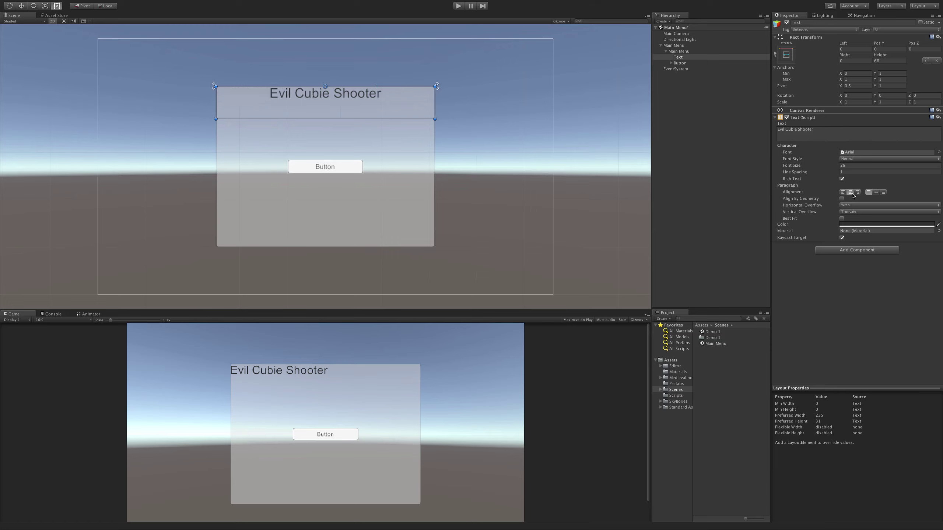
{"action": "left_click", "coordinate": [876, 192]}
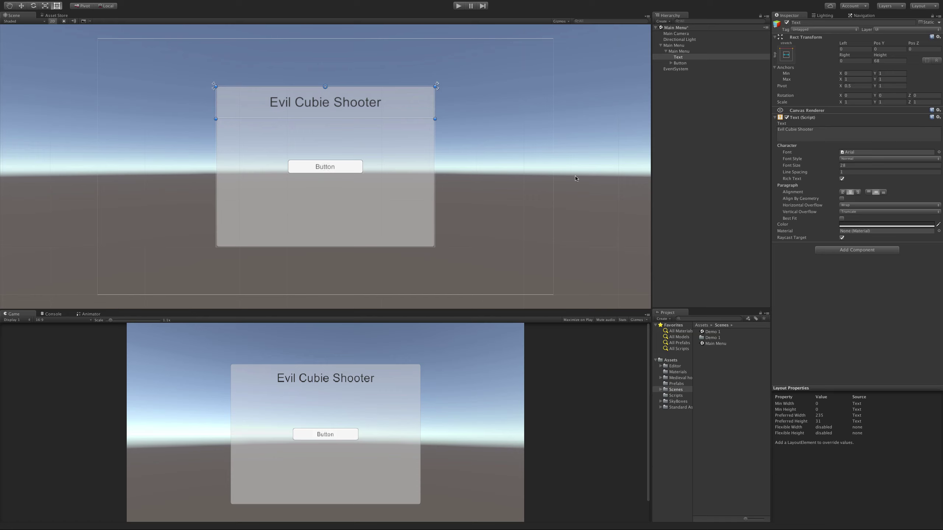
- Add a Shadow component to the title with effect distance 5, -5
{"action": "left_click", "coordinate": [870, 251]}
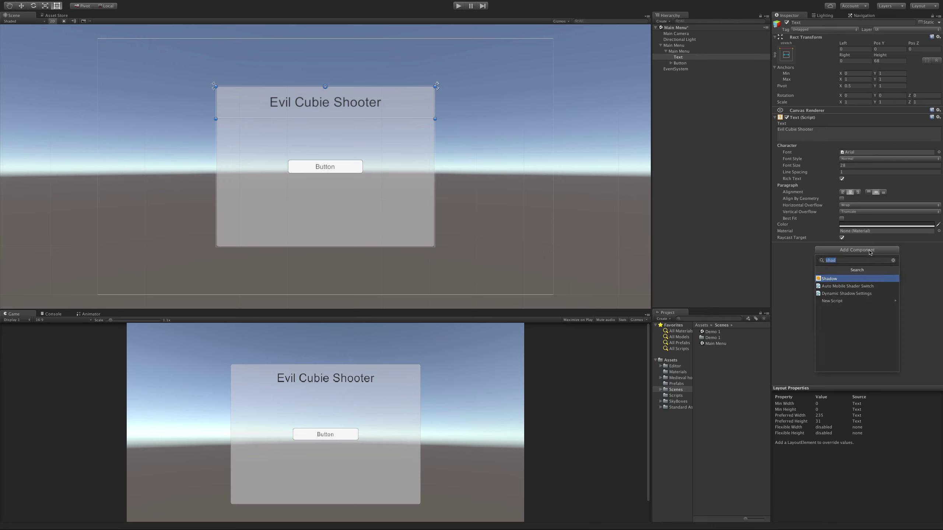
{"action": "type", "text": "shad"}
{"action": "key", "text": "Return"}
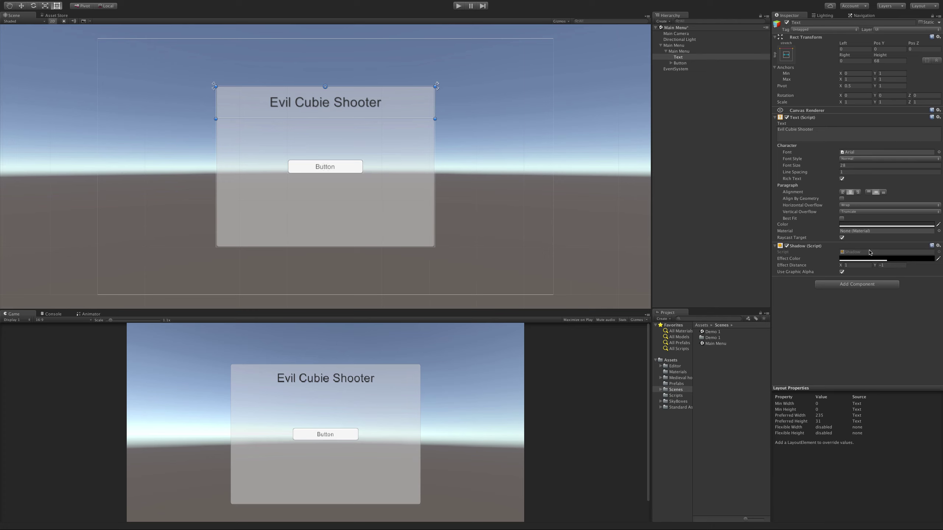
{"action": "left_click", "coordinate": [856, 265]}
{"action": "type", "text": "5"}
{"action": "key", "text": "Tab"}
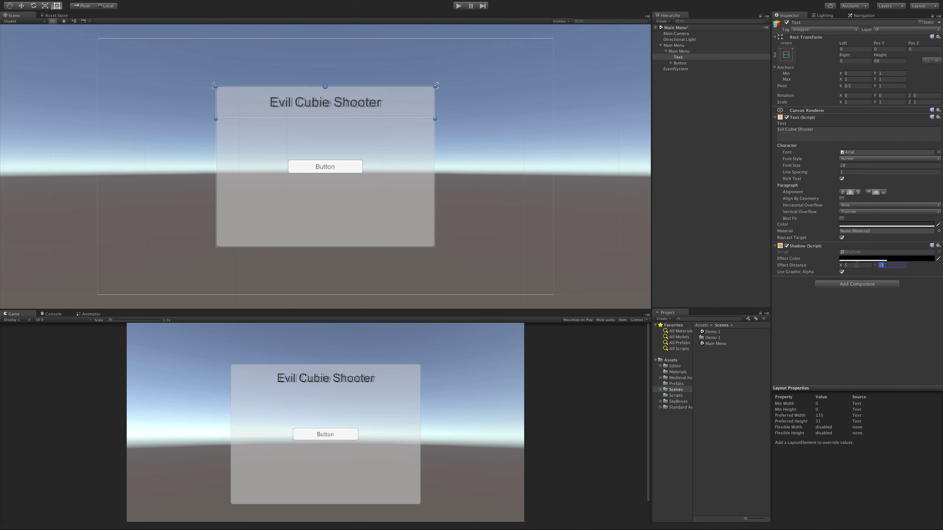
{"action": "type", "text": "-5"}
{"action": "key", "text": "Return"}
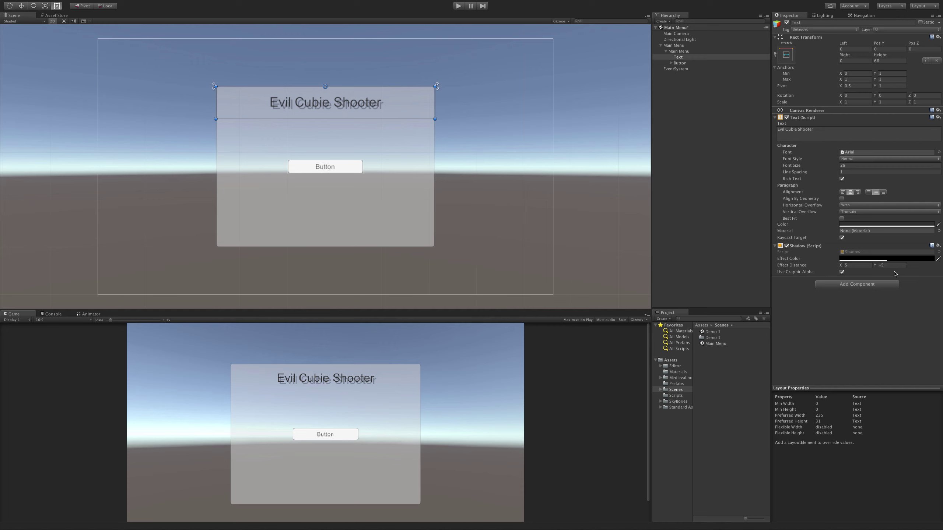
- Make the title text pure red and add an Outline component
{"action": "left_click", "coordinate": [871, 224]}
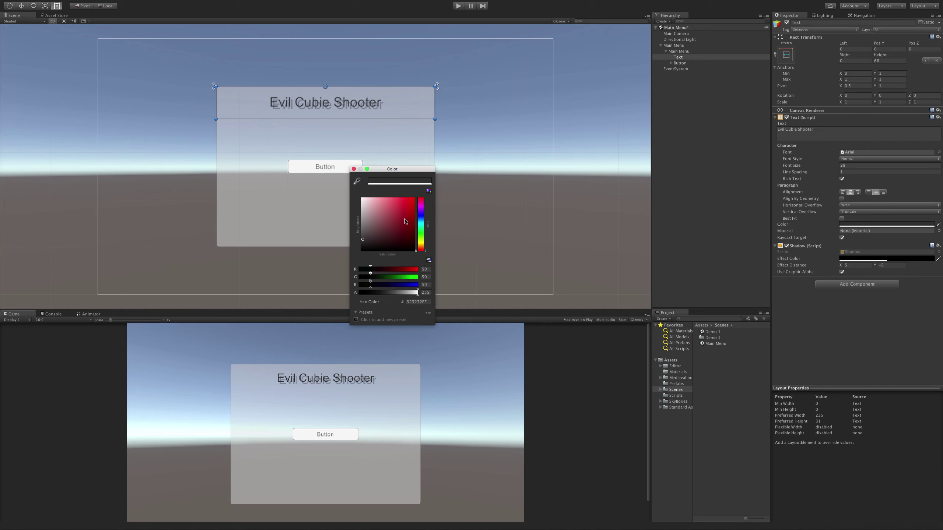
{"action": "left_click_drag", "start_coordinate": [406, 221], "coordinate": [414, 198]}
{"action": "left_click", "coordinate": [353, 169]}
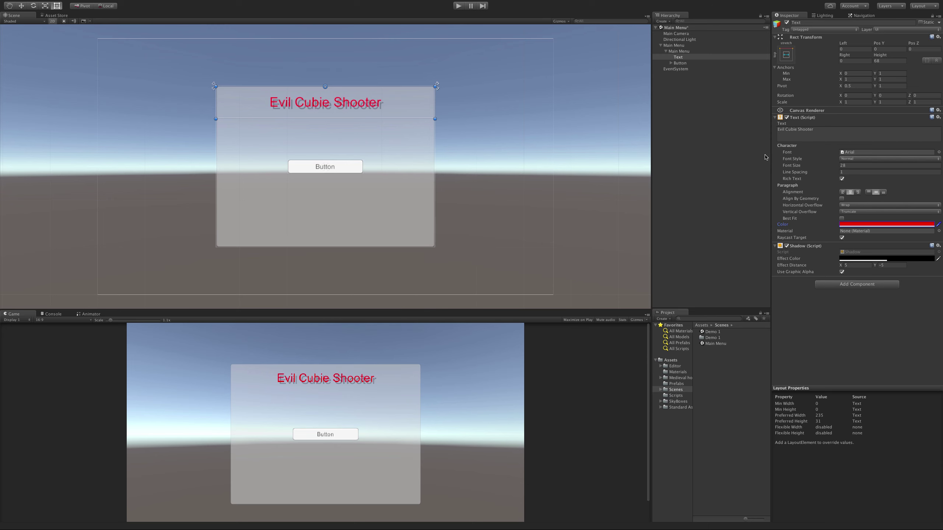
{"action": "left_click", "coordinate": [850, 285]}
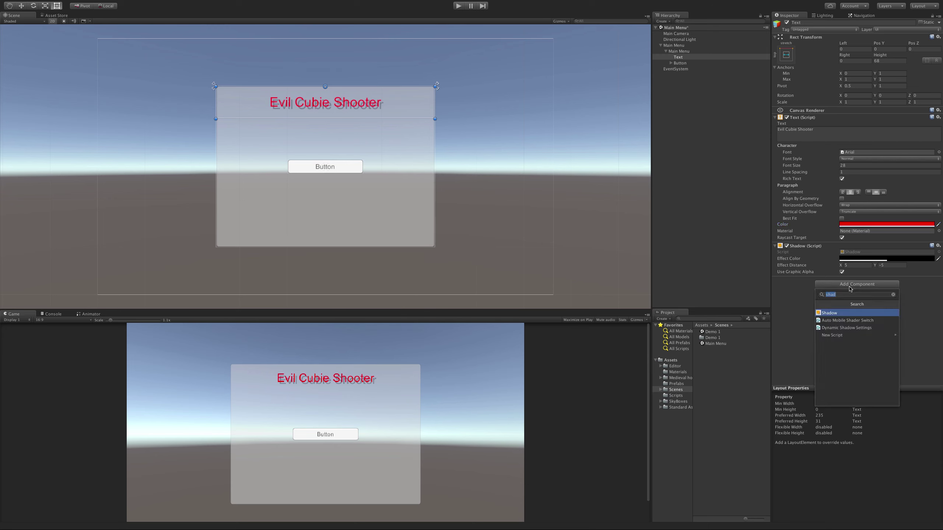
{"action": "type", "text": "outline"}
{"action": "key", "text": "Return"}
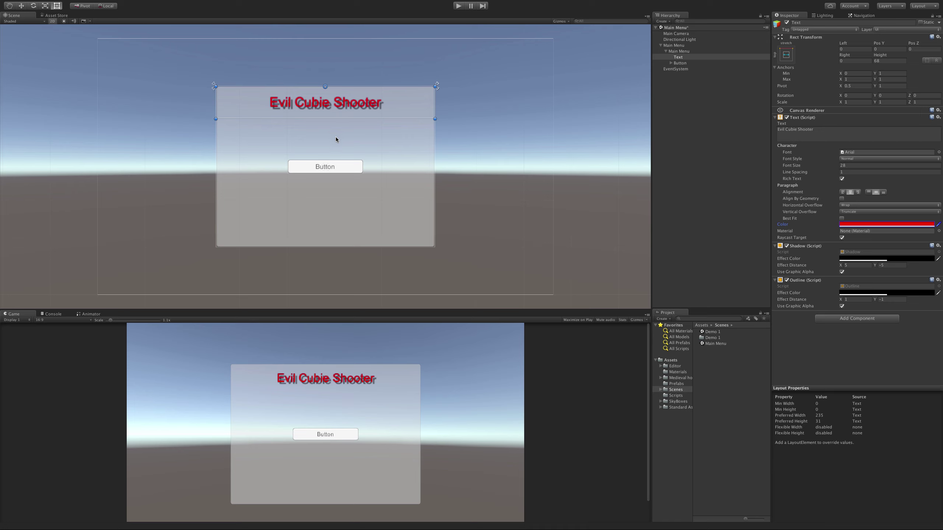
- Change the Button's child Text label to 'Play', then reselect the Button
{"action": "left_click", "coordinate": [685, 63]}
{"action": "left_click", "coordinate": [676, 69]}
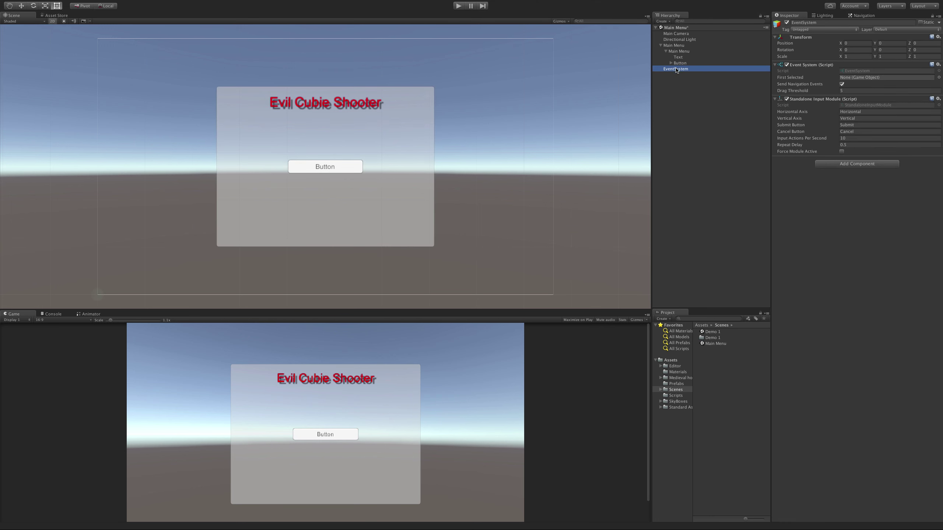
{"action": "left_click", "coordinate": [670, 63]}
{"action": "left_click", "coordinate": [683, 69]}
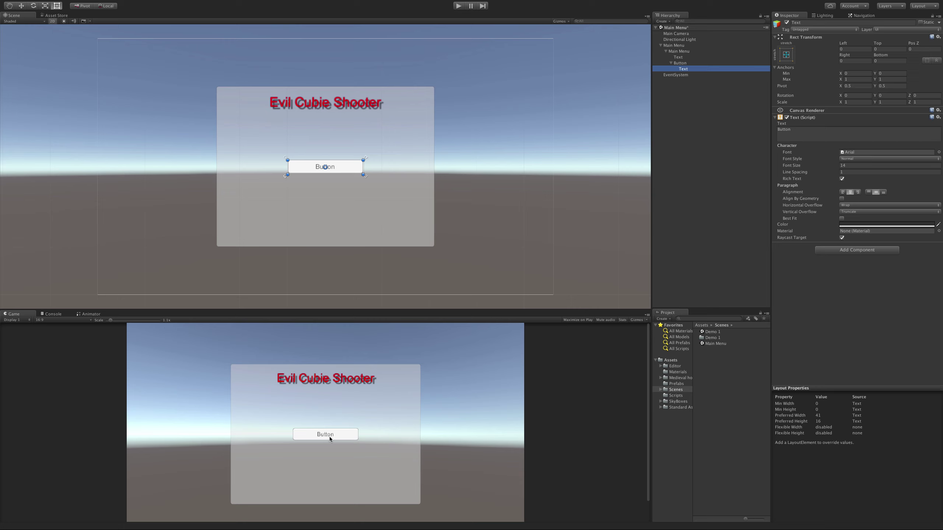
{"action": "left_click", "coordinate": [795, 133]}
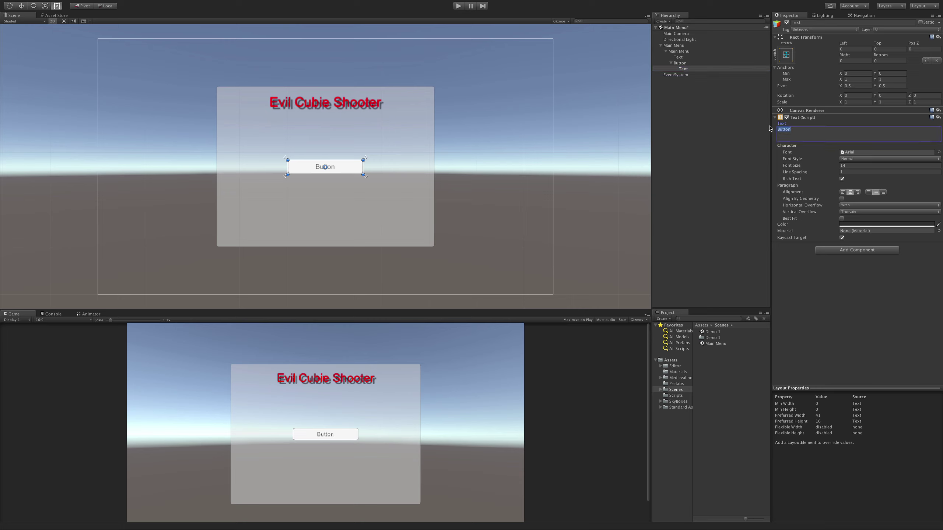
{"action": "type", "text": "Play"}
{"action": "left_click", "coordinate": [693, 64]}
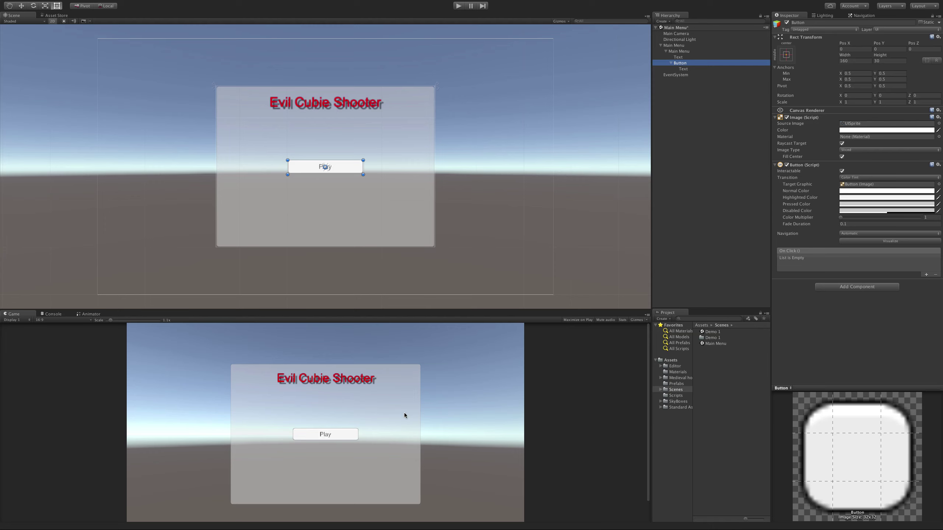
- Set the button's Rect Transform height to 60 and give its Text child Bold font style
{"action": "left_click", "coordinate": [887, 61]}
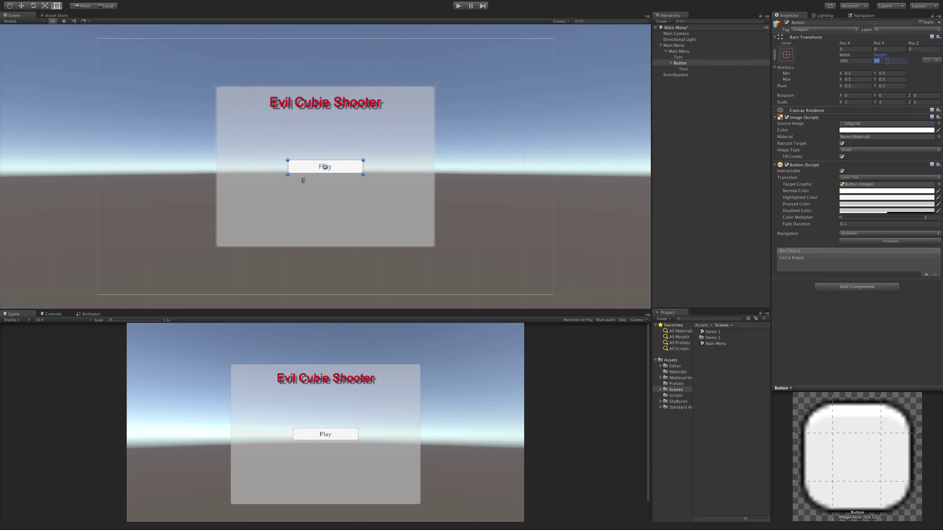
{"action": "type", "text": "60"}
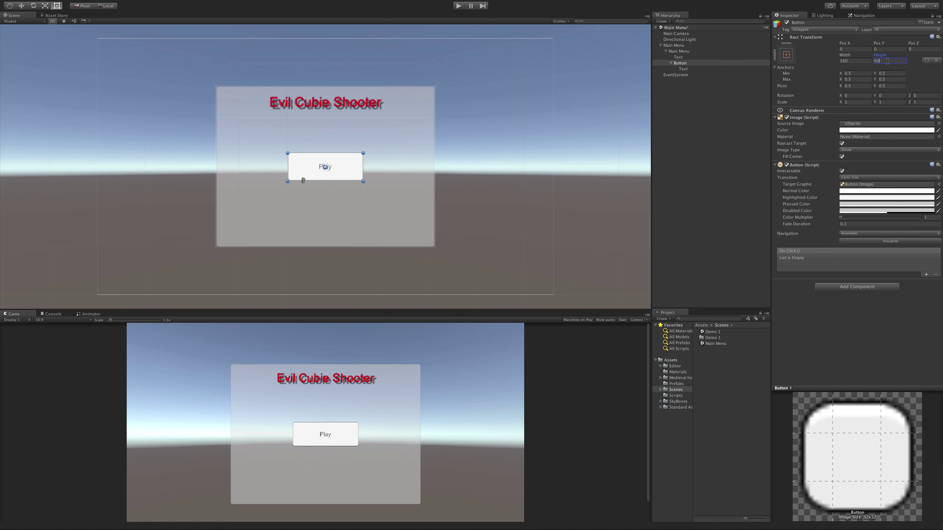
{"action": "left_click", "coordinate": [683, 69]}
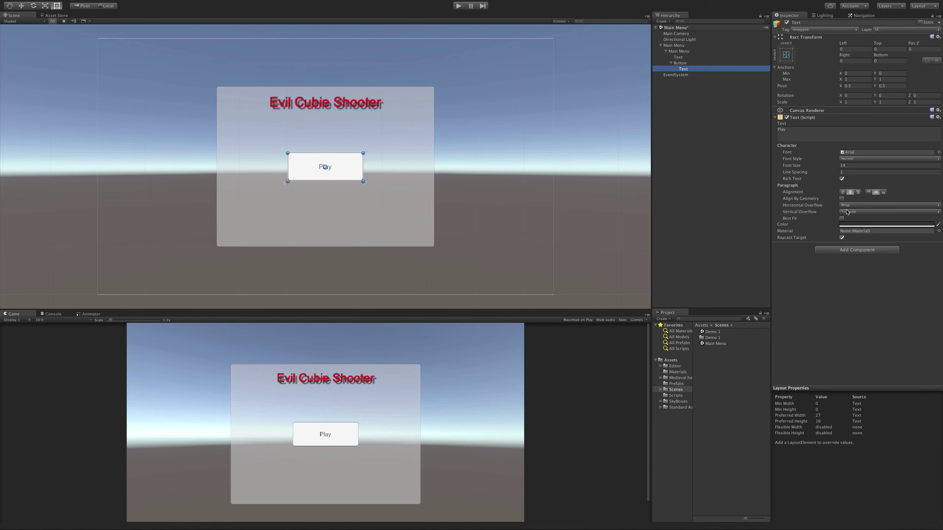
{"action": "left_click", "coordinate": [868, 159]}
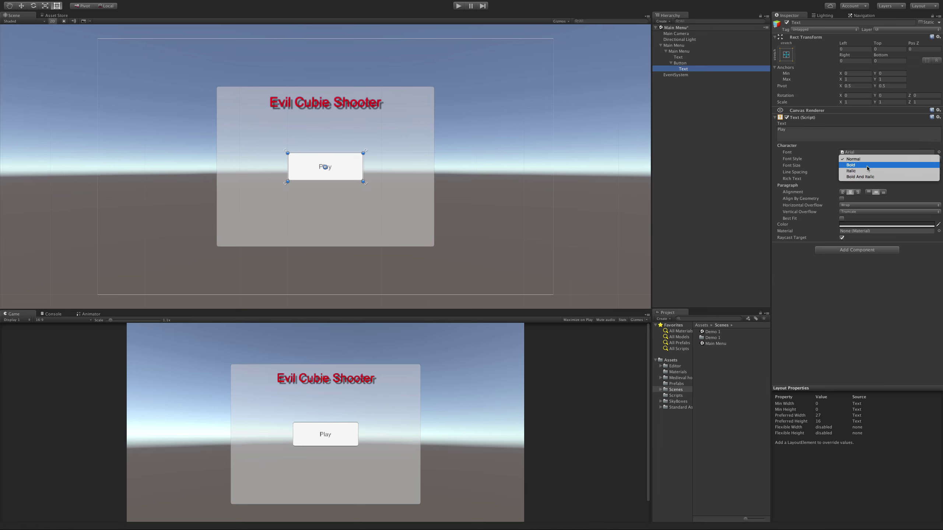
{"action": "left_click", "coordinate": [867, 165]}
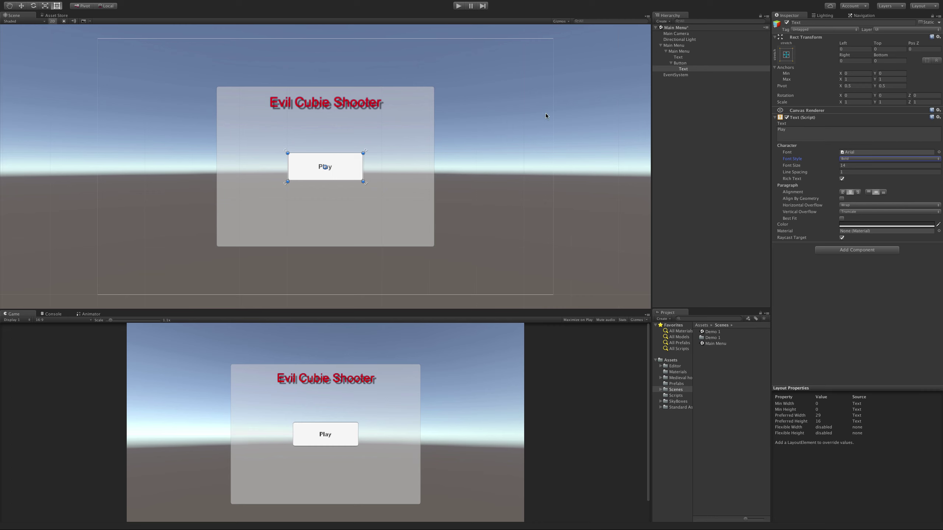
- Collapse the button's children in the Hierarchy and reselect the Play button object
{"action": "left_click", "coordinate": [705, 116]}
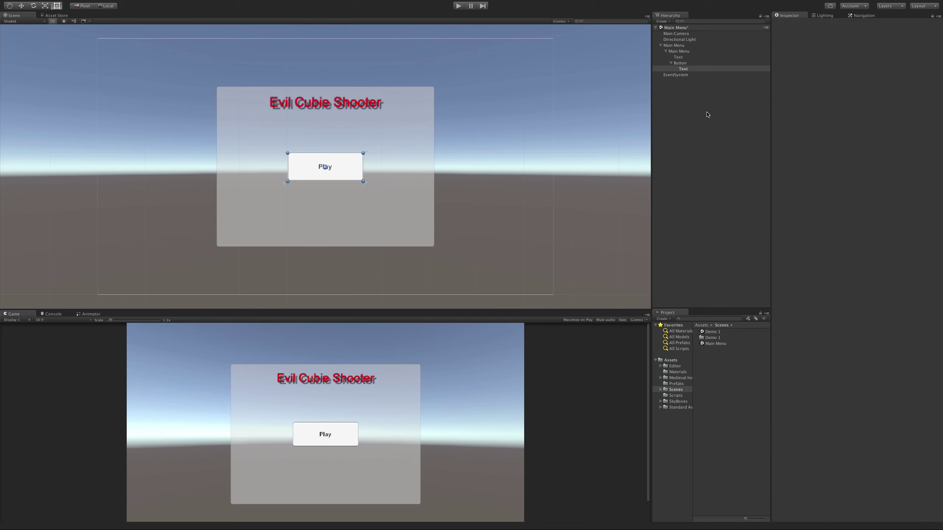
{"action": "left_click", "coordinate": [682, 51]}
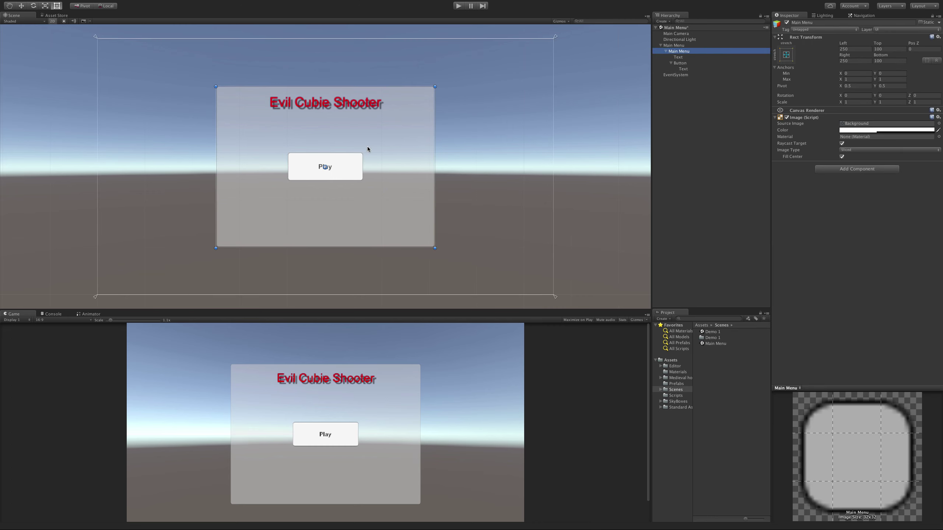
{"action": "left_click", "coordinate": [724, 110]}
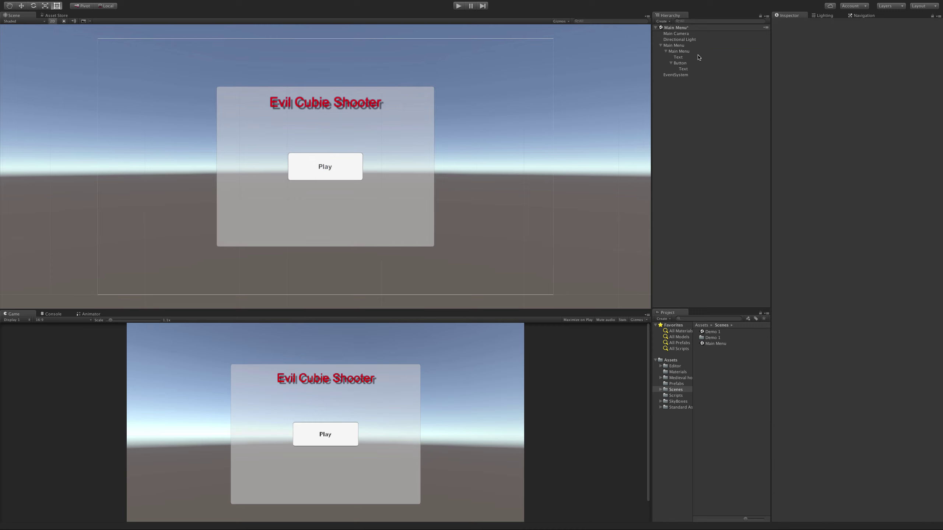
{"action": "left_click", "coordinate": [671, 63]}
{"action": "left_click", "coordinate": [681, 51]}
{"action": "left_click", "coordinate": [684, 63]}
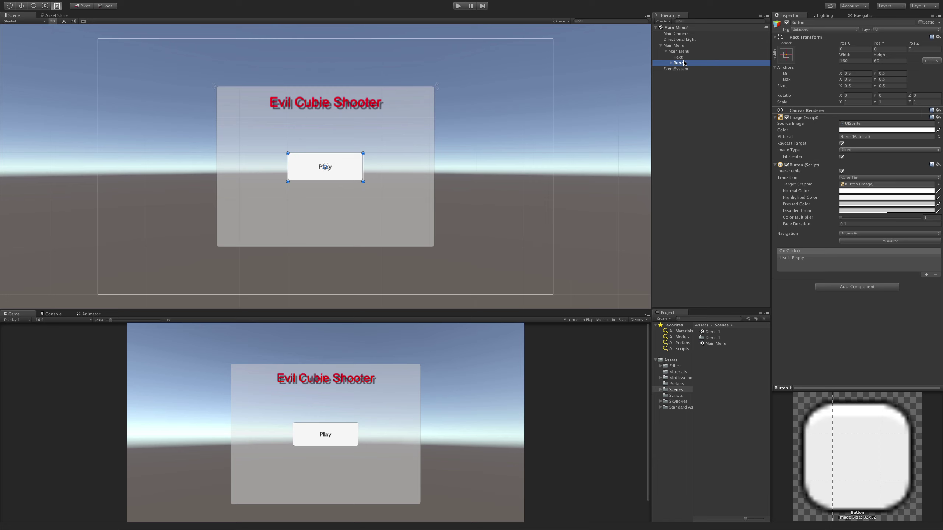
- Create a C# script named PlayButton in Assets/Scripts and open it in the code editor
{"action": "left_click", "coordinate": [672, 396]}
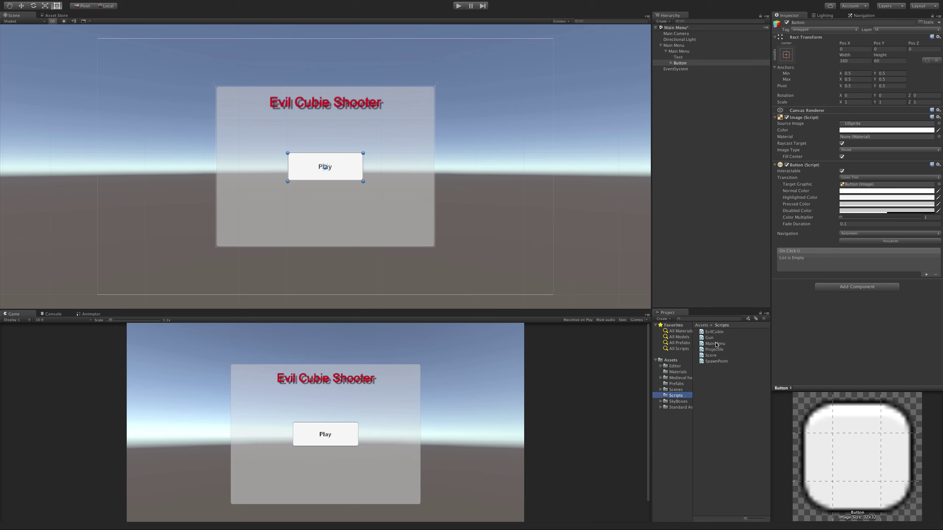
{"action": "right_click", "coordinate": [712, 396]}
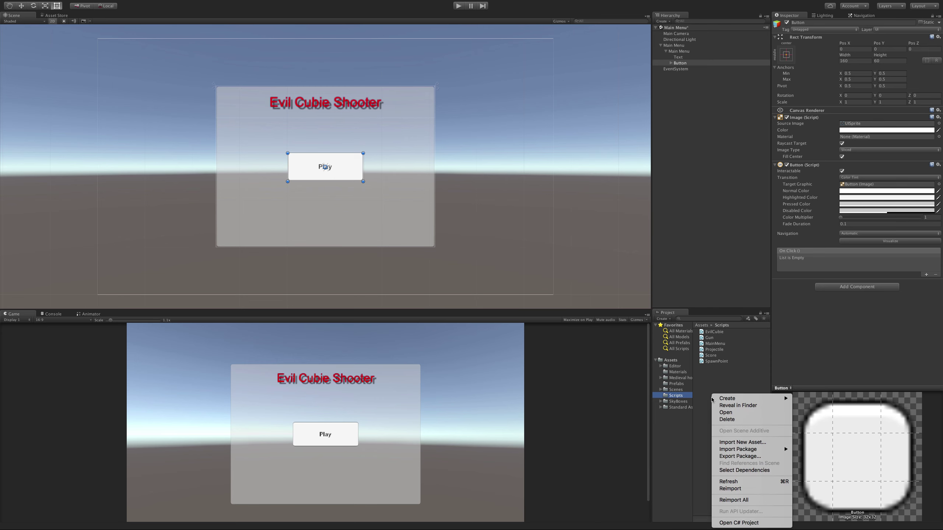
{"action": "mouse_move", "coordinate": [757, 400]}
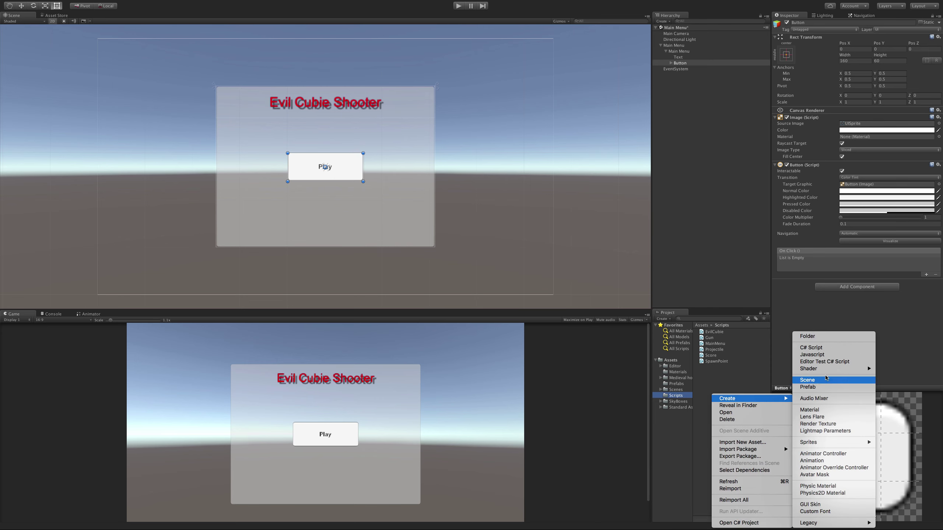
{"action": "left_click", "coordinate": [836, 348]}
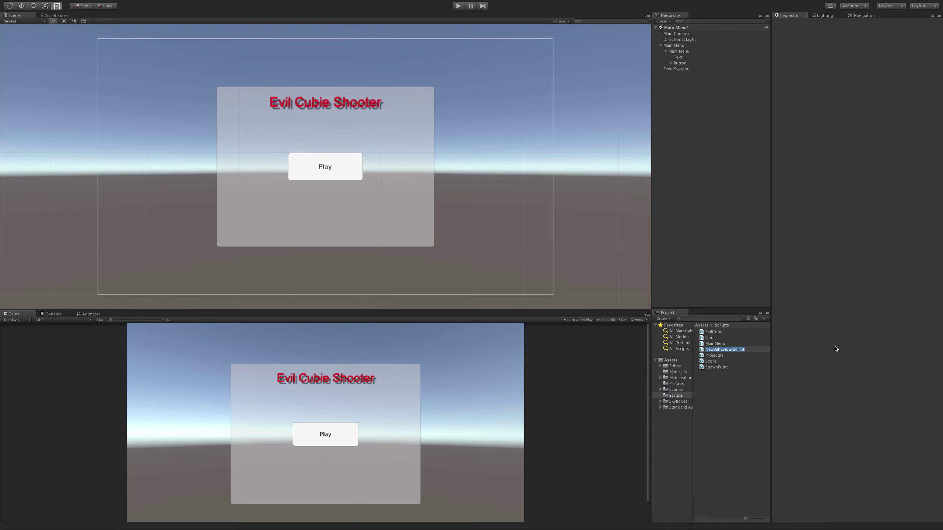
{"action": "type", "text": "PlayButton"}
{"action": "key", "text": "Return"}
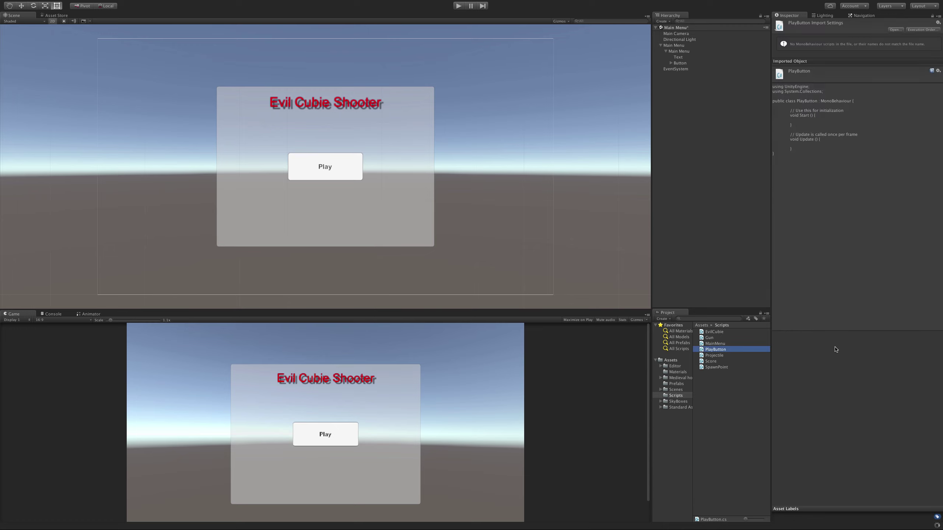
{"action": "double_click", "coordinate": [730, 350]}
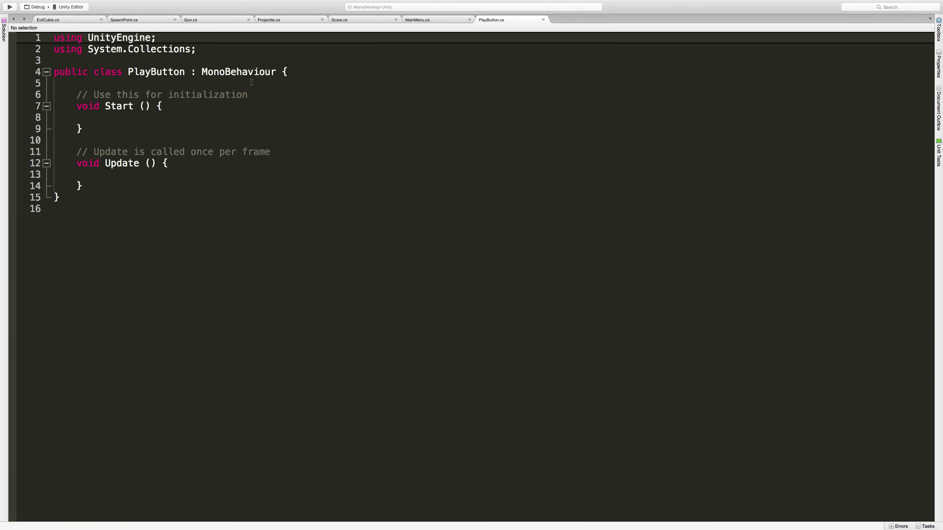
- Delete the template Start() and Update() methods from PlayButton.cs
{"action": "left_click", "coordinate": [257, 79]}
{"action": "key", "text": "shift+Down"}
{"action": "key", "text": "shift+Down"}
{"action": "key", "text": "shift+Down"}
{"action": "key", "text": "shift+Down"}
{"action": "key", "text": "shift+Down"}
{"action": "key", "text": "shift+Down"}
{"action": "key", "text": "shift+Down"}
{"action": "key", "text": "shift+Down"}
{"action": "key", "text": "shift+Down"}
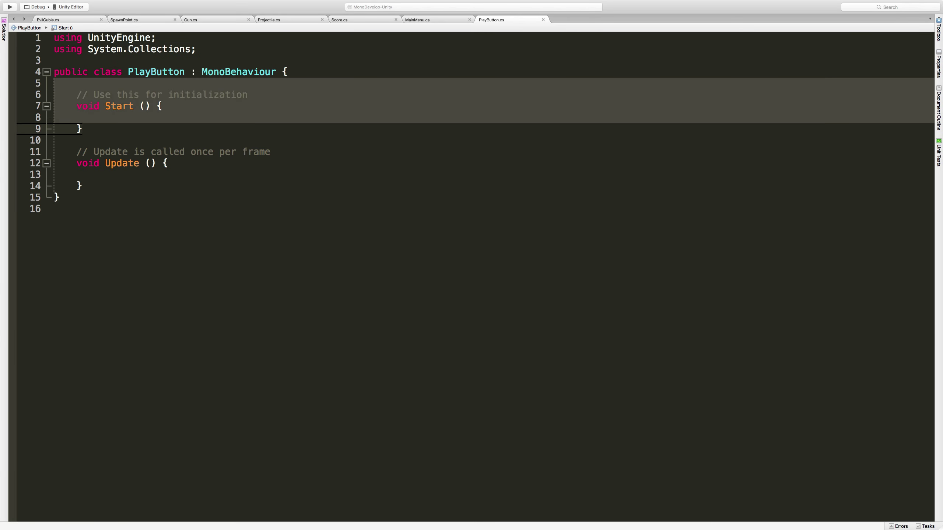
{"action": "key", "text": "shift+Down"}
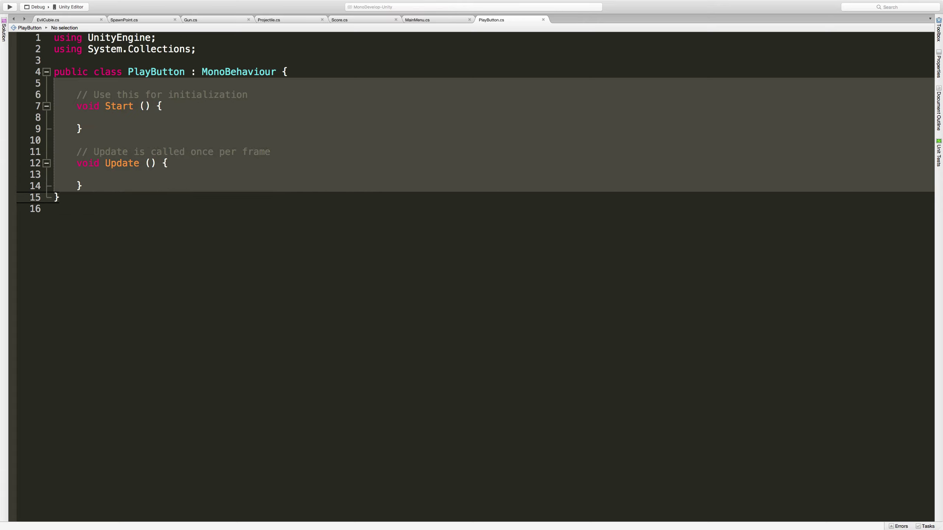
{"action": "key", "text": "BackSpace"}
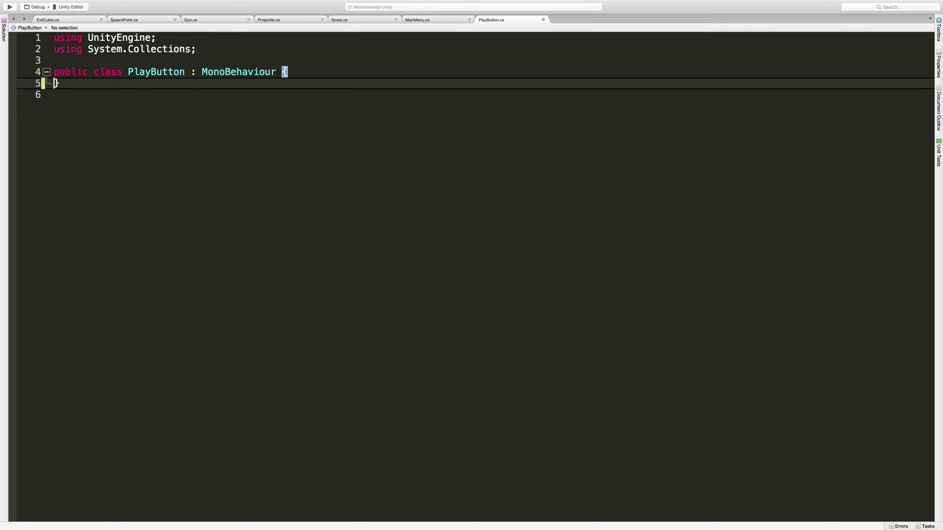
- Duplicate the UnityEngine using line and change it to 'using UnityEngine.UI;'
{"action": "key", "text": "Up"}
{"action": "key", "text": "Up"}
{"action": "key", "text": "Up"}
{"action": "key", "text": "Up"}
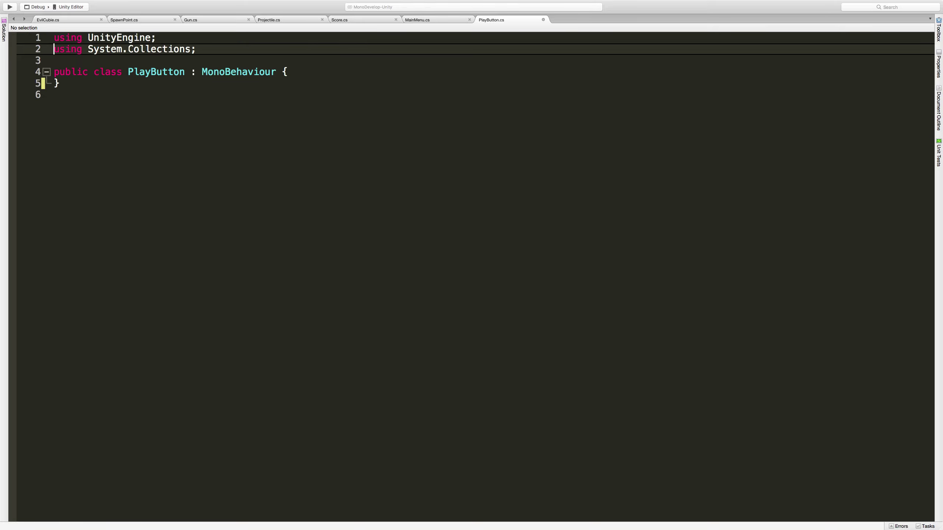
{"action": "key", "text": "shift+Down"}
{"action": "key", "text": "shift+End"}
{"action": "key", "text": "Escape"}
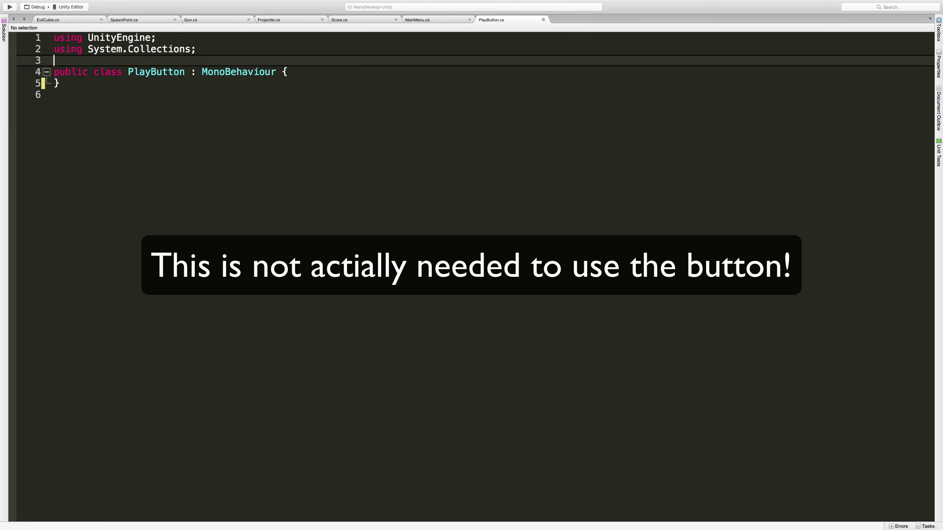
{"action": "key", "text": "super+d"}
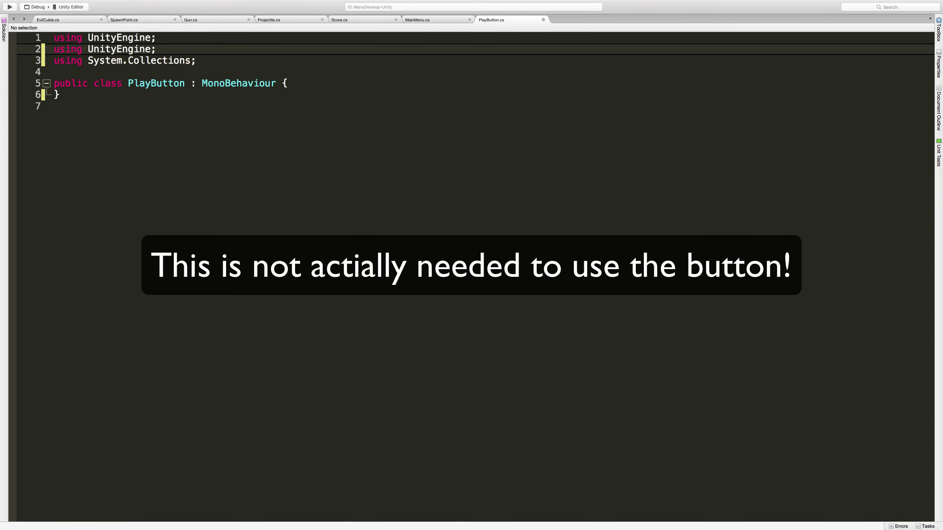
{"action": "type", "text": ".UI"}
{"action": "key", "text": "Right"}
- Declare an empty 'public void PlayGame(int level) { }' method inside the class
{"action": "key", "text": "Down"}
{"action": "key", "text": "Down"}
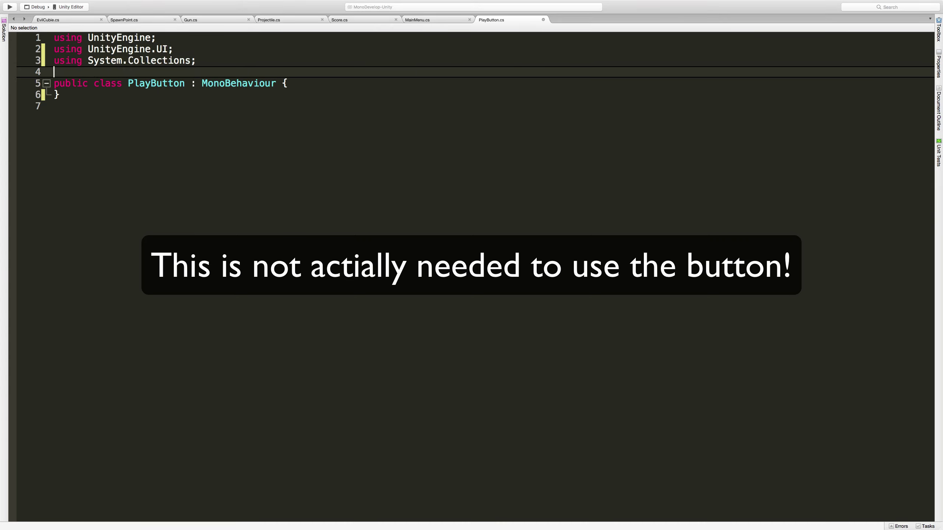
{"action": "key", "text": "Down"}
{"action": "key", "text": "End"}
{"action": "key", "text": "Return"}
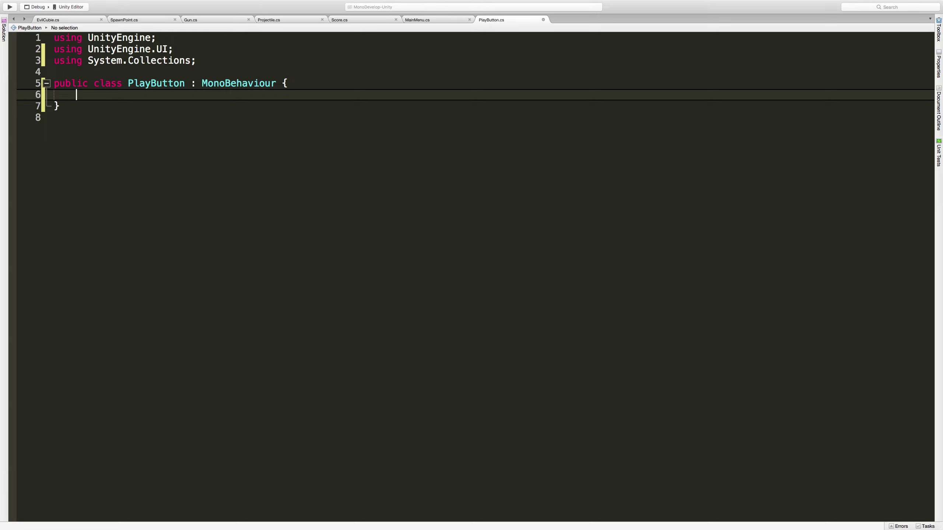
{"action": "type", "text": "public"}
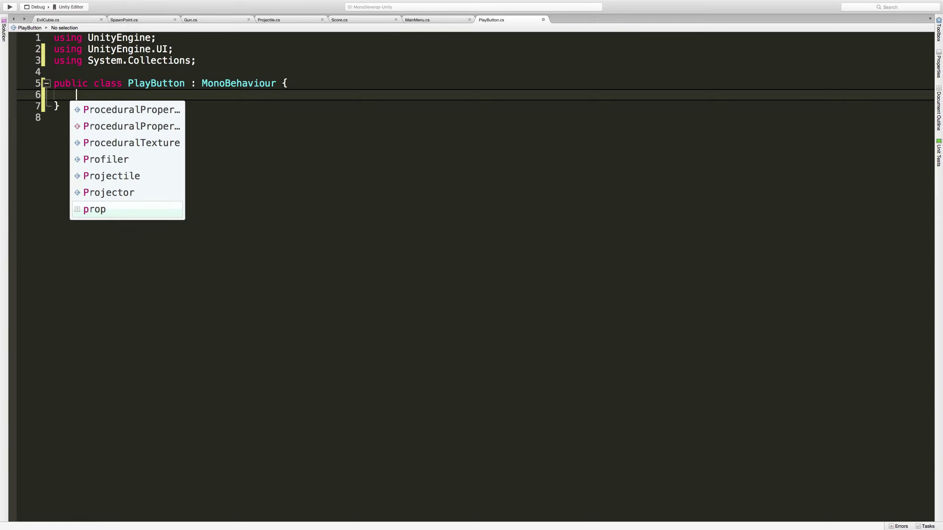
{"action": "type", "text": " void "}
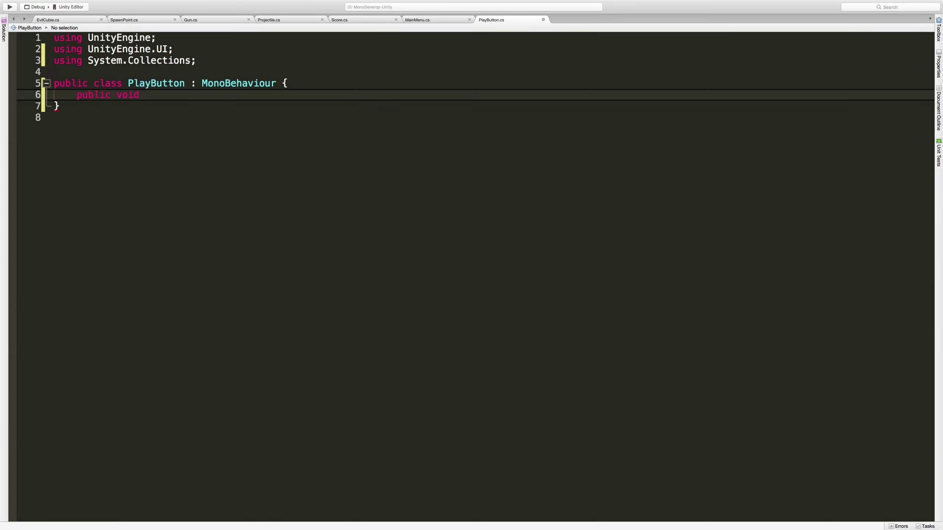
{"action": "type", "text": "PlayGame()"}
{"action": "key", "text": "Return"}
{"action": "type", "text": "{"}
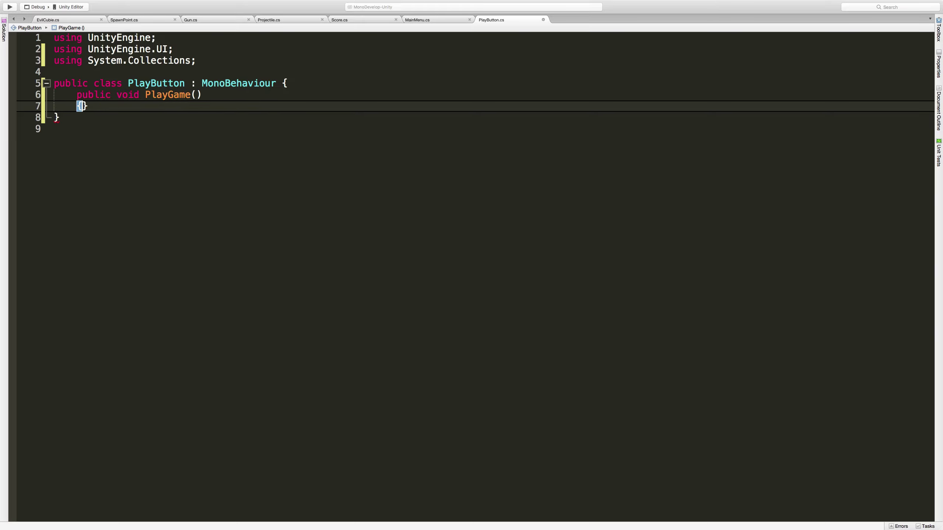
{"action": "key", "text": "Return"}
{"action": "key", "text": "Up"}
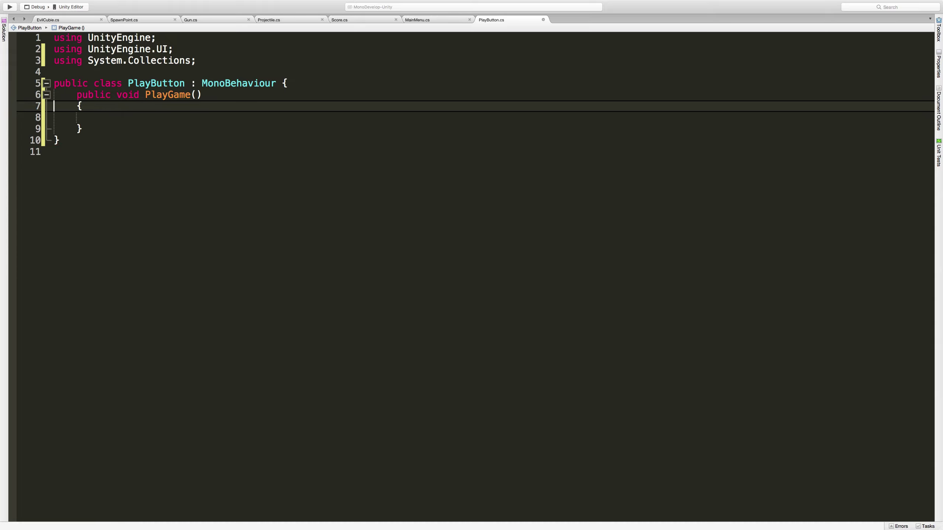
{"action": "key", "text": "Up"}
{"action": "key", "text": "End"}
{"action": "key", "text": "Left"}
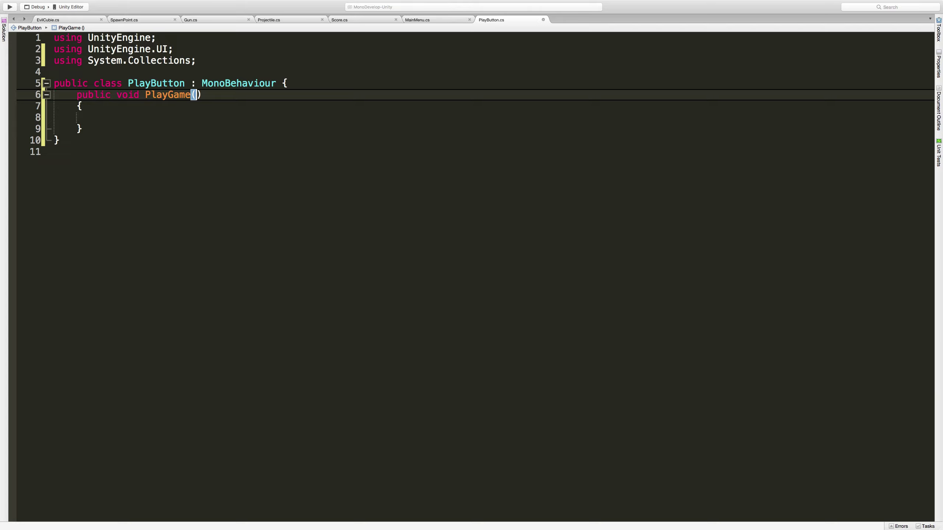
{"action": "type", "text": "int level"}
- Insert a blank line below the UnityEngine.UI using line for another import
{"action": "key", "text": "Down"}
{"action": "key", "text": "Down"}
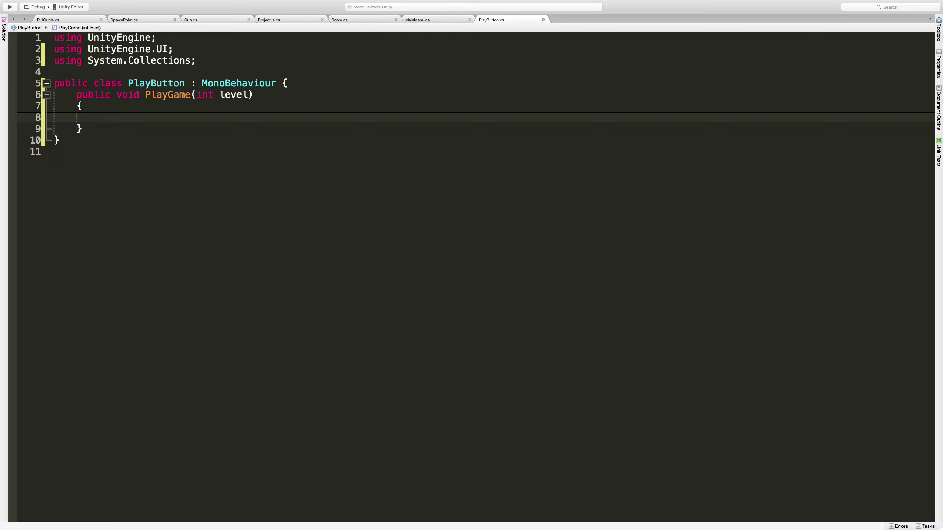
{"action": "key", "text": "Up"}
{"action": "key", "text": "Up"}
{"action": "key", "text": "Up"}
{"action": "key", "text": "Up"}
{"action": "key", "text": "Up"}
{"action": "key", "text": "Up"}
{"action": "key", "text": "End"}
{"action": "key", "text": "Return"}
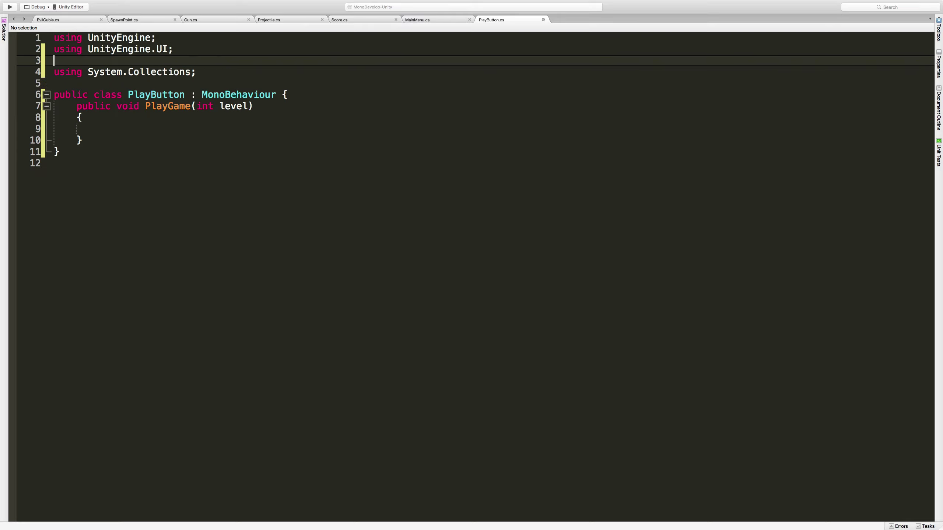
- Add 'using UnityEngine.SceneManagement;' to the imports
{"action": "type", "text": "using Unity"}
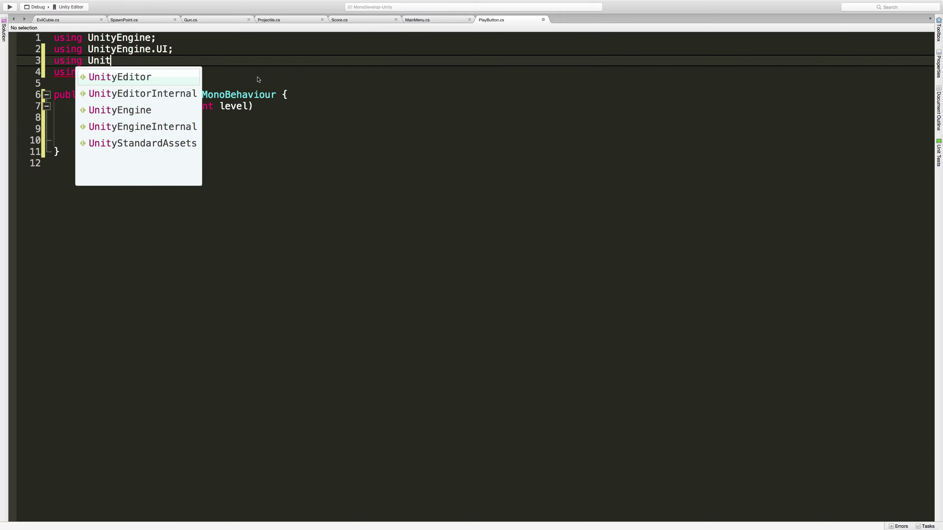
{"action": "key", "text": "Down"}
{"action": "key", "text": "Down"}
{"action": "key", "text": "Return"}
{"action": "type", "text": "."}
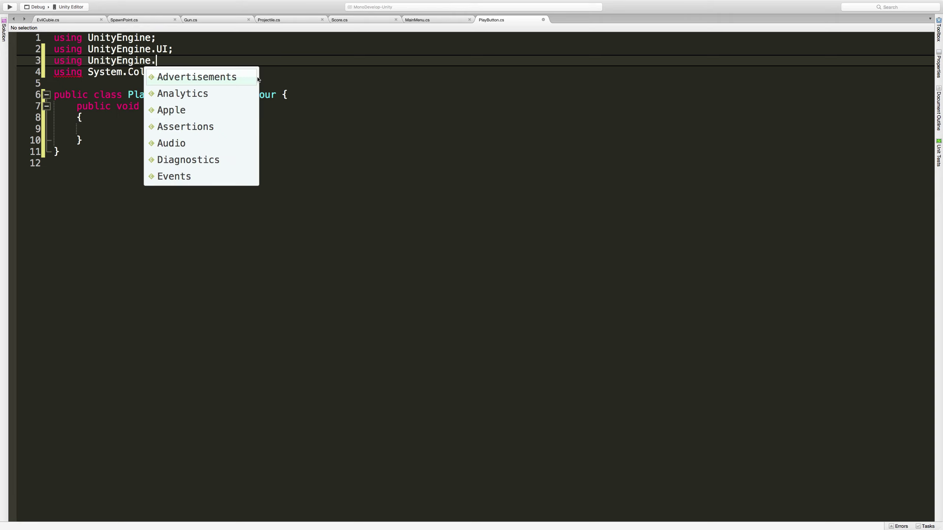
{"action": "type", "text": "Scene"}
{"action": "key", "text": "Return"}
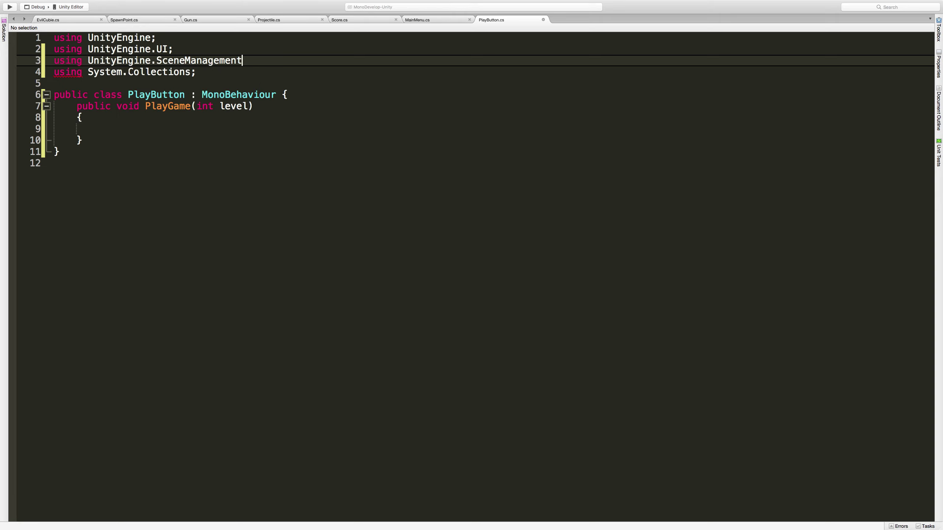
{"action": "type", "text": ";"}
- Write 'SceneManager.LoadScene(level);' inside PlayGame and save the script
{"action": "key", "text": "Down"}
{"action": "key", "text": "Down"}
{"action": "key", "text": "Down"}
{"action": "key", "text": "Down"}
{"action": "key", "text": "Down"}
{"action": "key", "text": "Down"}
{"action": "key", "text": "Down"}
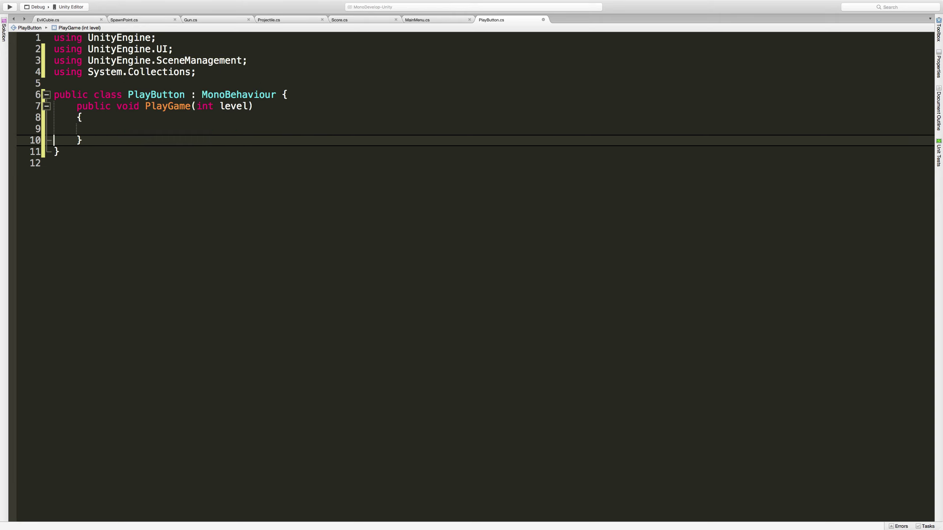
{"action": "key", "text": "Up"}
{"action": "type", "text": "Scen"}
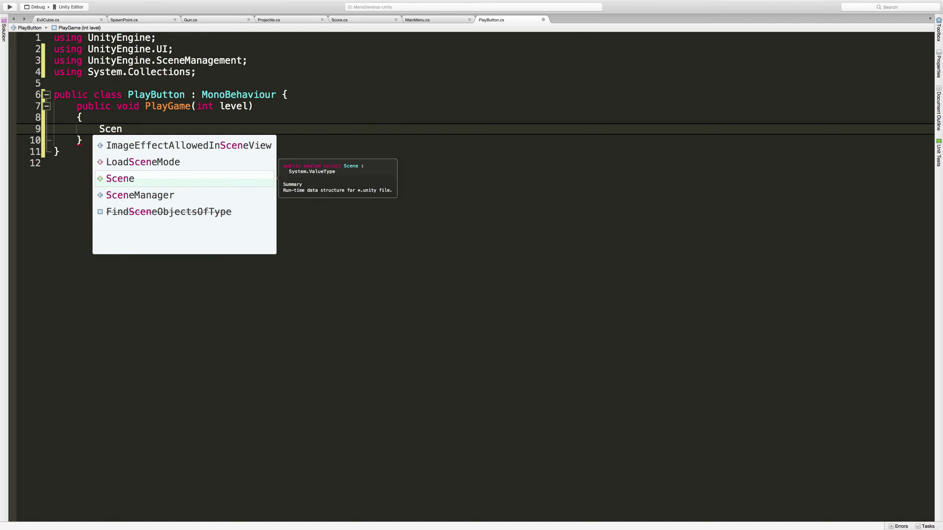
{"action": "key", "text": "Down"}
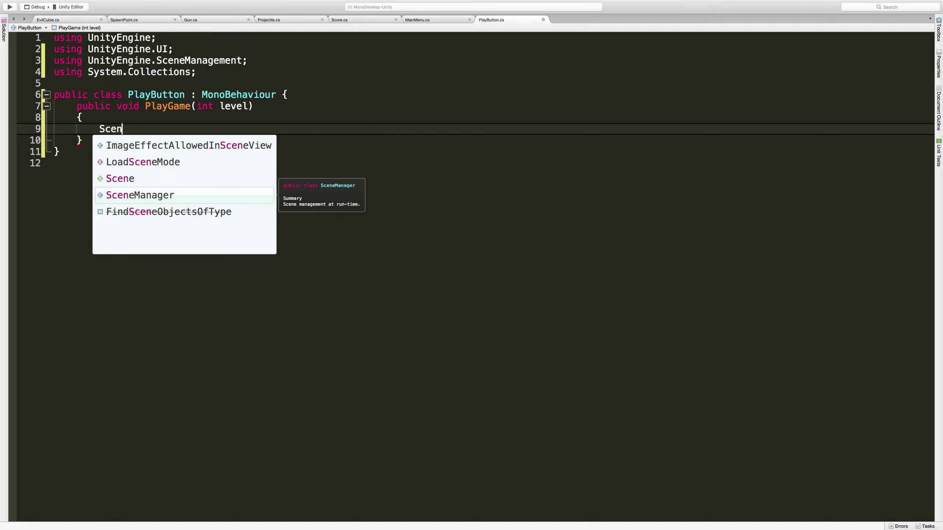
{"action": "key", "text": "Return"}
{"action": "type", "text": ".Load"}
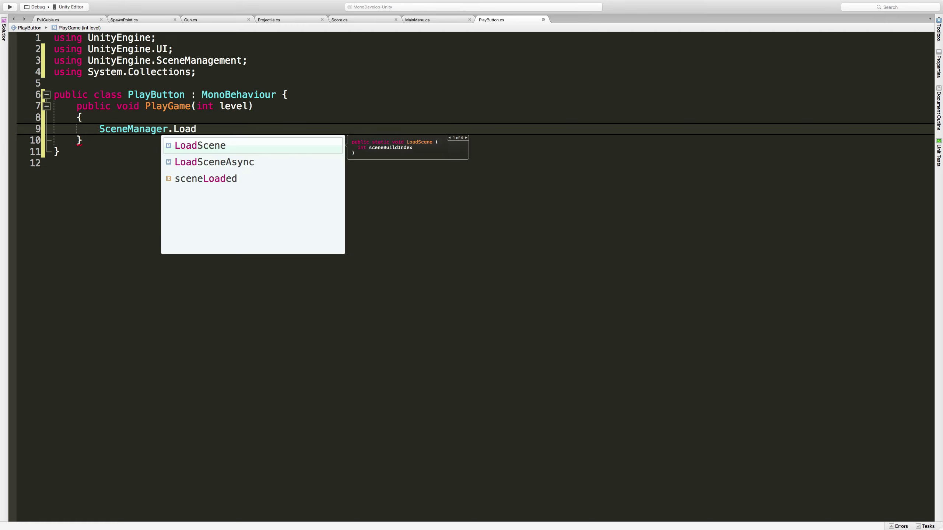
{"action": "key", "text": "Return"}
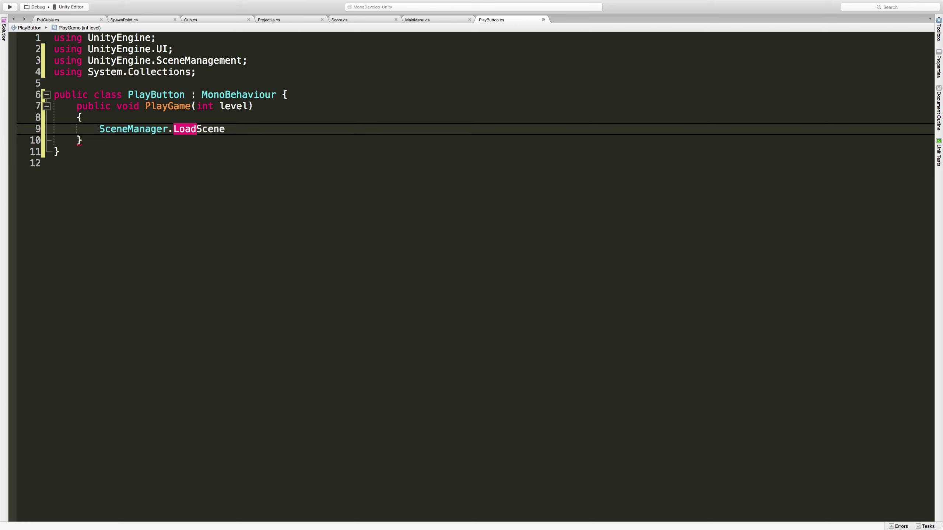
{"action": "type", "text": "("}
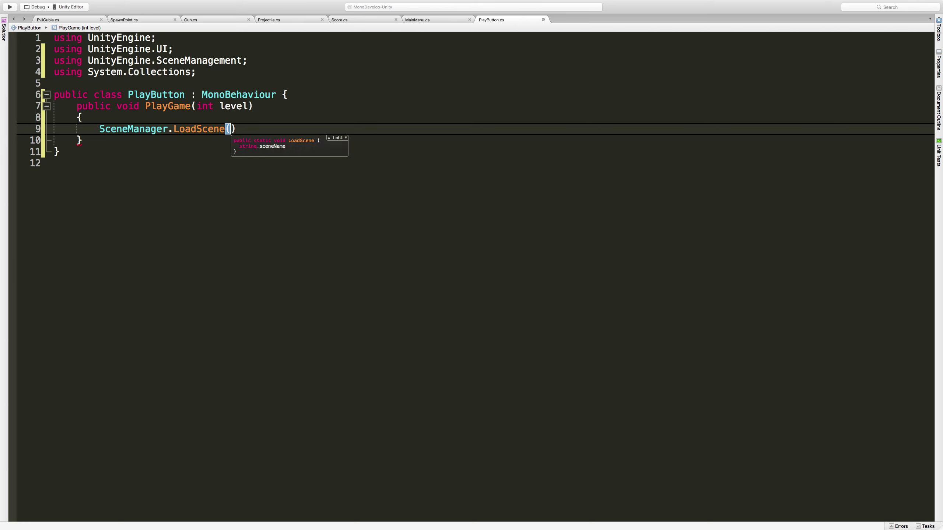
{"action": "key", "text": "Down"}
{"action": "type", "text": "level"}
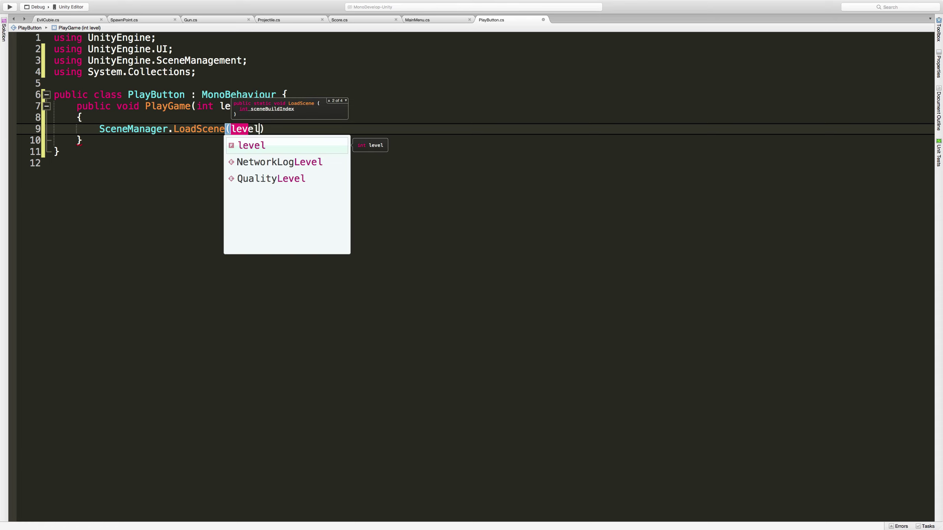
{"action": "type", "text": ");"}
{"action": "key", "text": "super+s"}
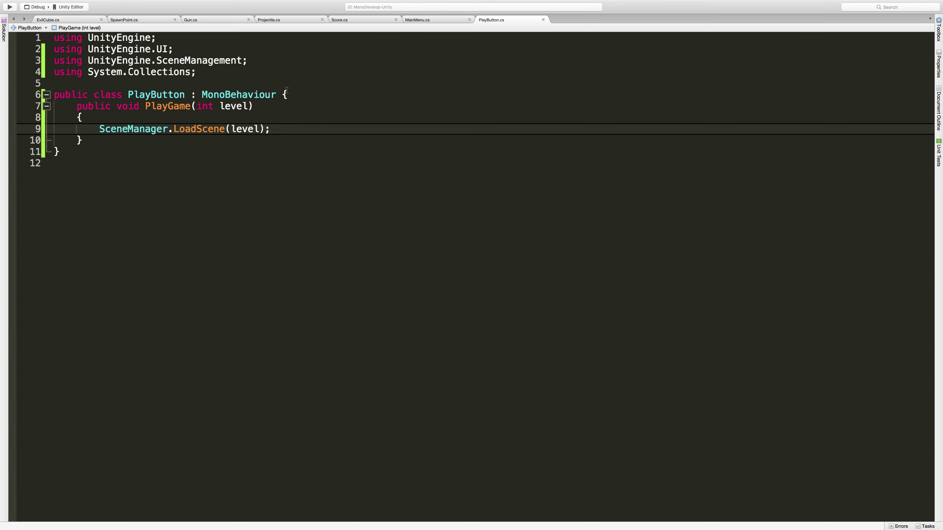
- Back in Unity, rename the Button object to 'Play Button'
{"action": "key", "text": "super+Tab"}
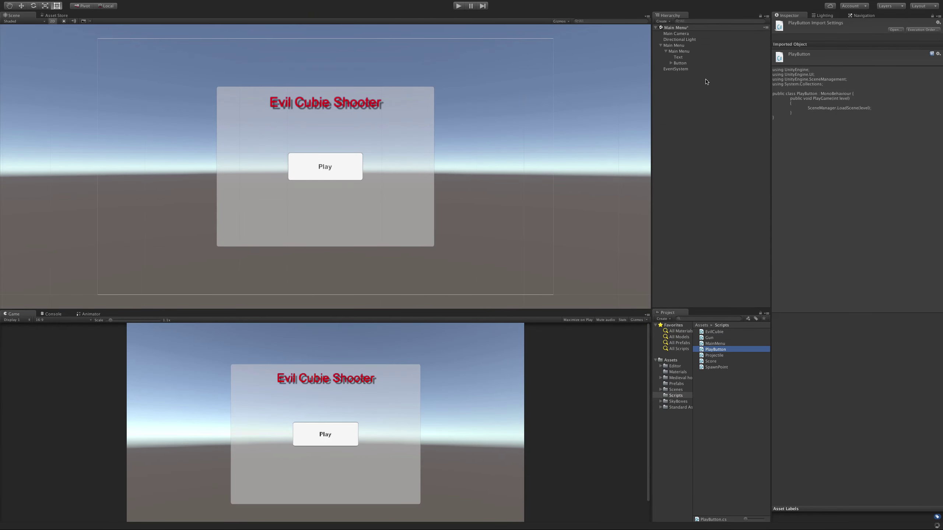
{"action": "left_click", "coordinate": [685, 64]}
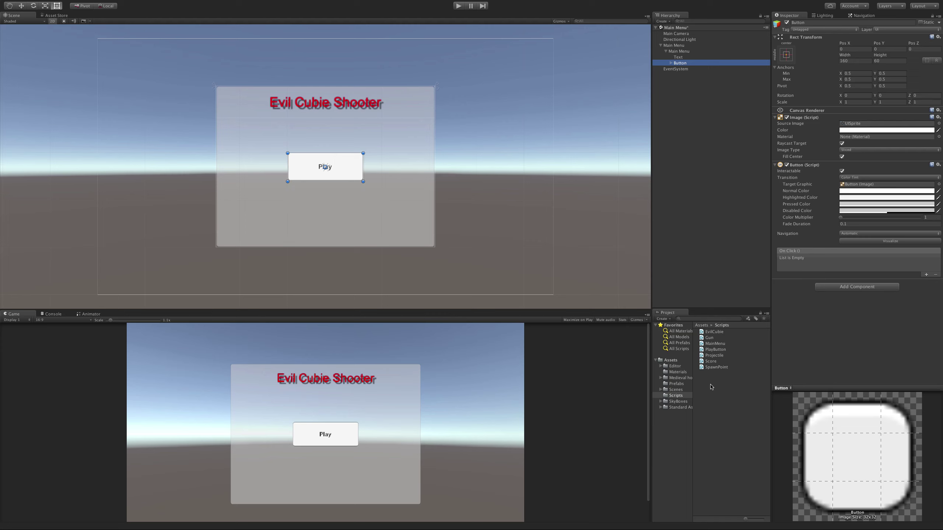
{"action": "left_click", "coordinate": [795, 22]}
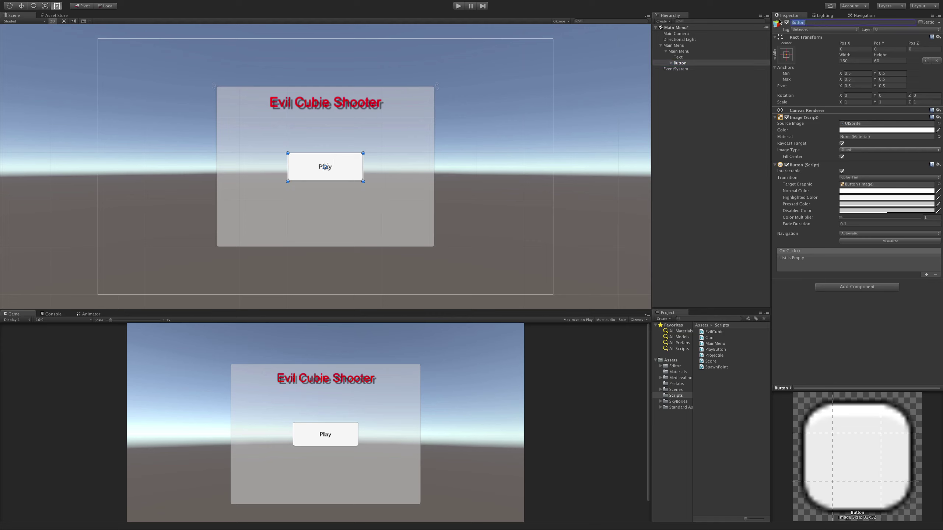
{"action": "type", "text": "Play Button"}
{"action": "key", "text": "Return"}
- Rename the Text child to 'Title' and drag the PlayButton script onto Play Button
{"action": "left_click", "coordinate": [700, 57]}
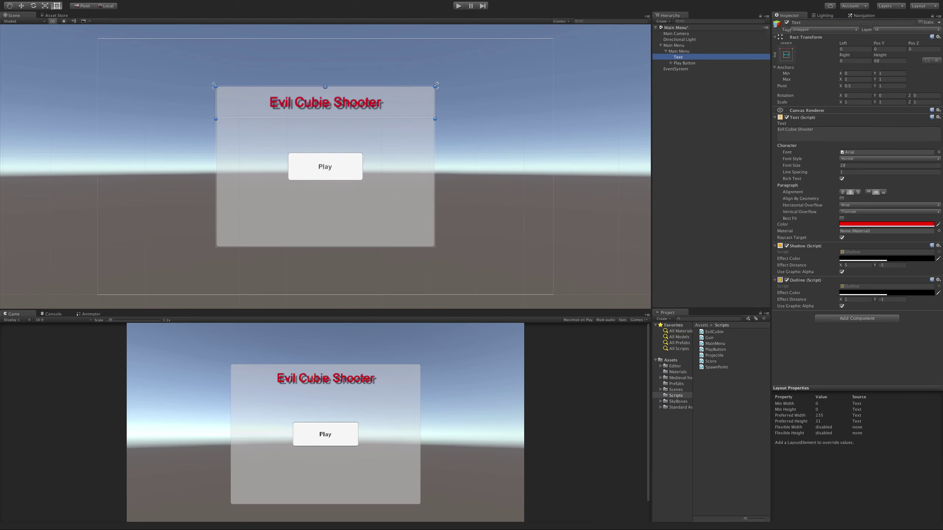
{"action": "left_click", "coordinate": [819, 21]}
{"action": "type", "text": "Titl"}
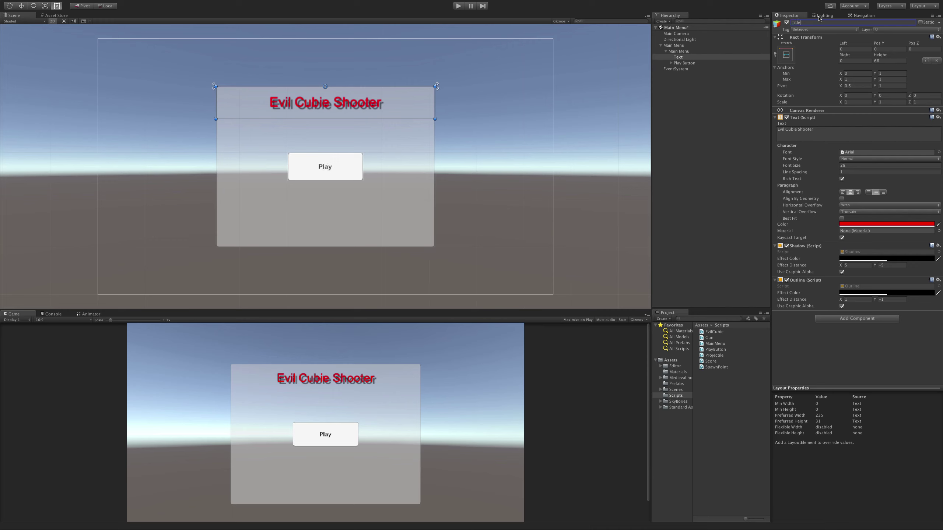
{"action": "left_click", "coordinate": [692, 65]}
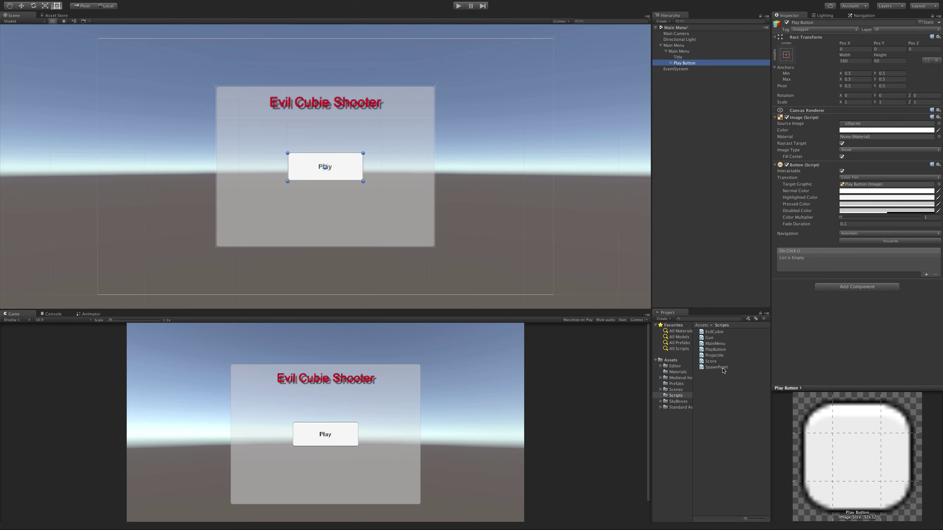
{"action": "left_click_drag", "start_coordinate": [724, 351], "coordinate": [829, 338]}
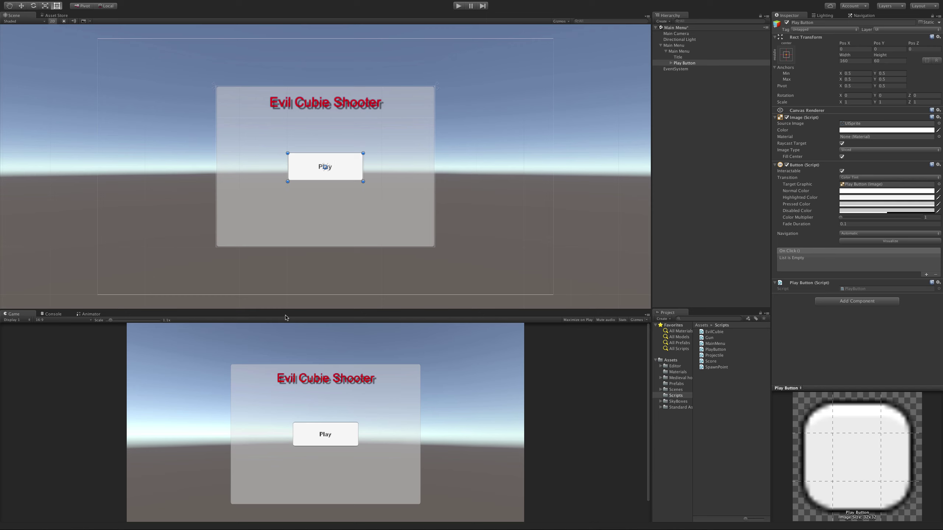
{"action": "left_click", "coordinate": [459, 6]}
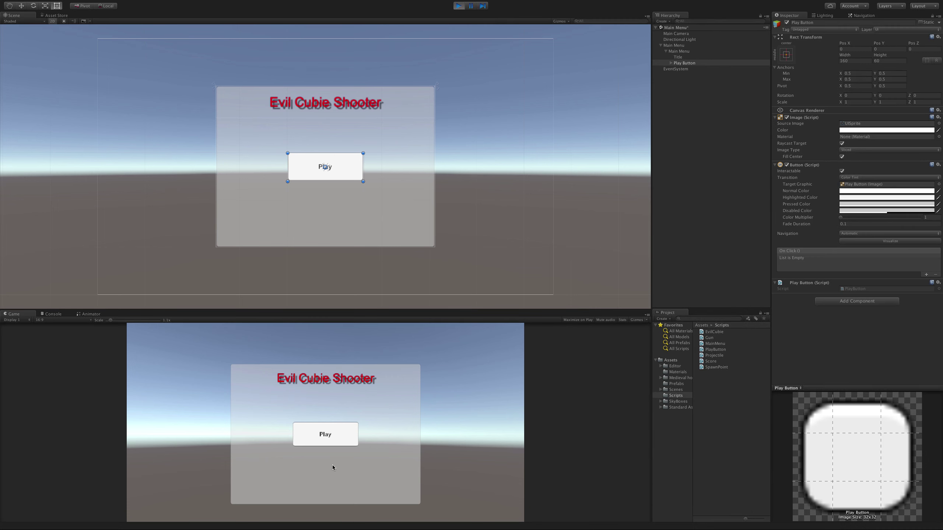
{"action": "left_click", "coordinate": [327, 437]}
{"action": "left_click", "coordinate": [328, 441]}
{"action": "left_click", "coordinate": [349, 440]}
{"action": "left_click", "coordinate": [351, 439]}
{"action": "left_click", "coordinate": [351, 439]}
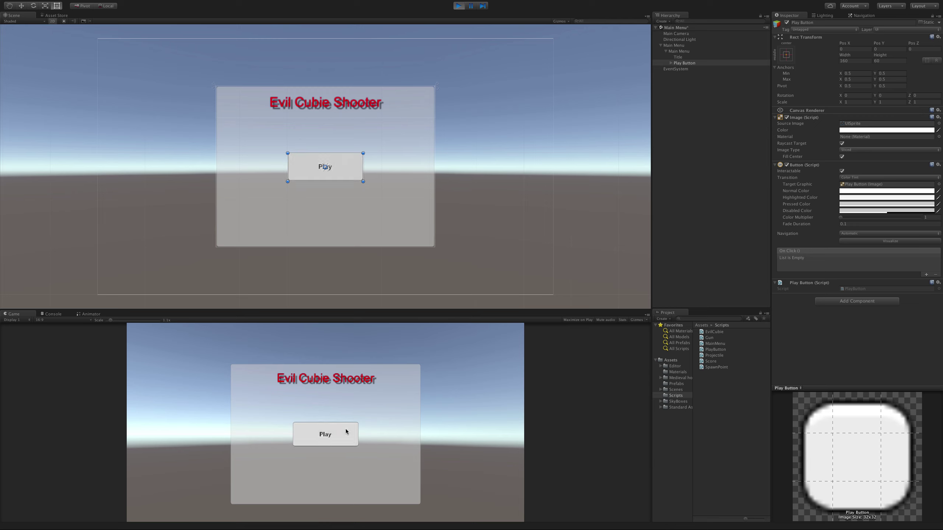
{"action": "left_click", "coordinate": [351, 440]}
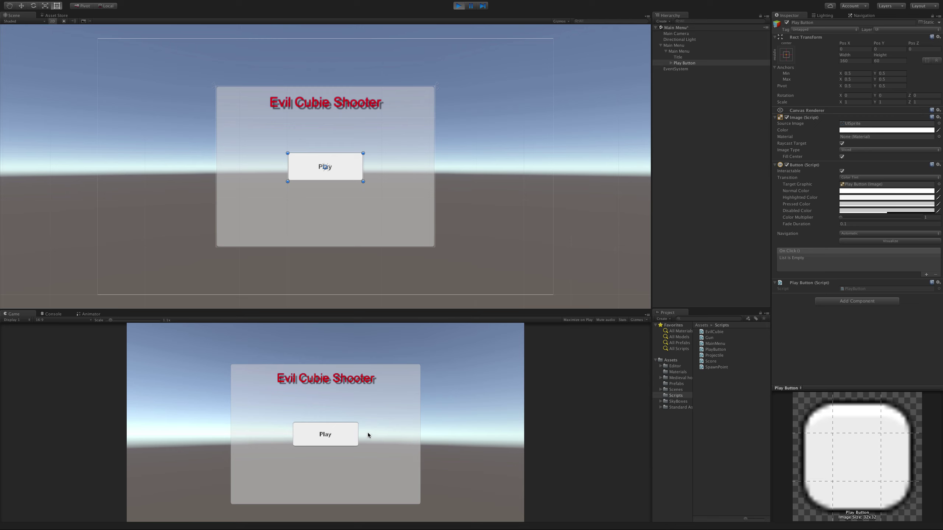
{"action": "left_click", "coordinate": [336, 439]}
{"action": "left_click", "coordinate": [334, 438]}
{"action": "left_click", "coordinate": [459, 6]}
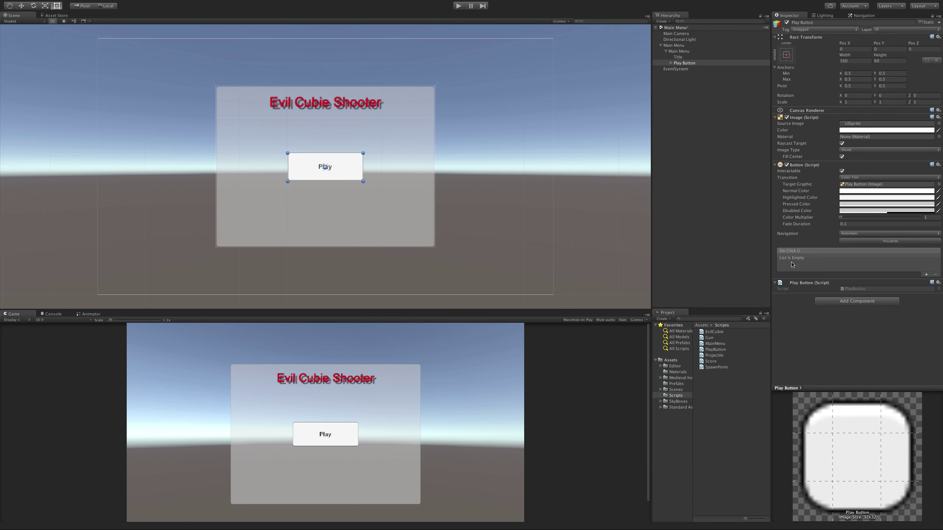
- Add an On Click() entry on Runtime Only, with the Play Button dragged in as its target
{"action": "left_click", "coordinate": [926, 275]}
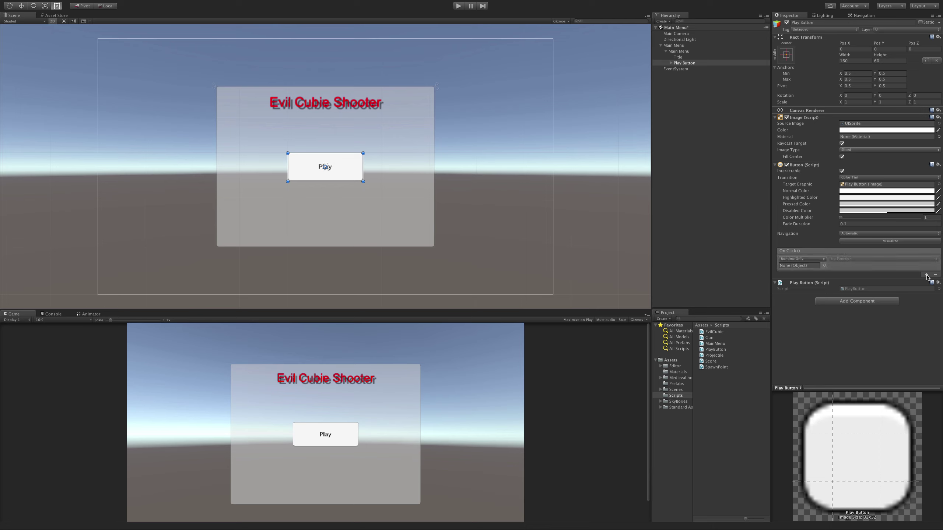
{"action": "left_click", "coordinate": [807, 260]}
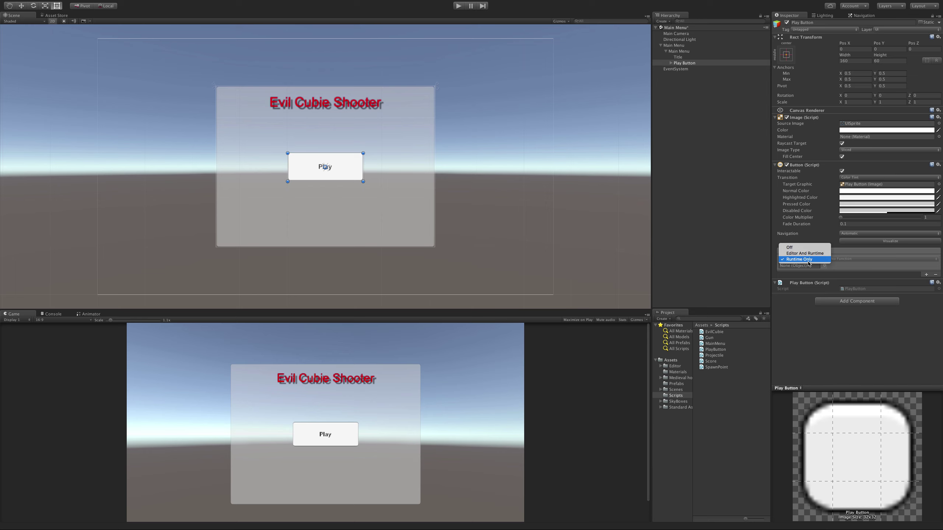
{"action": "left_click", "coordinate": [809, 260]}
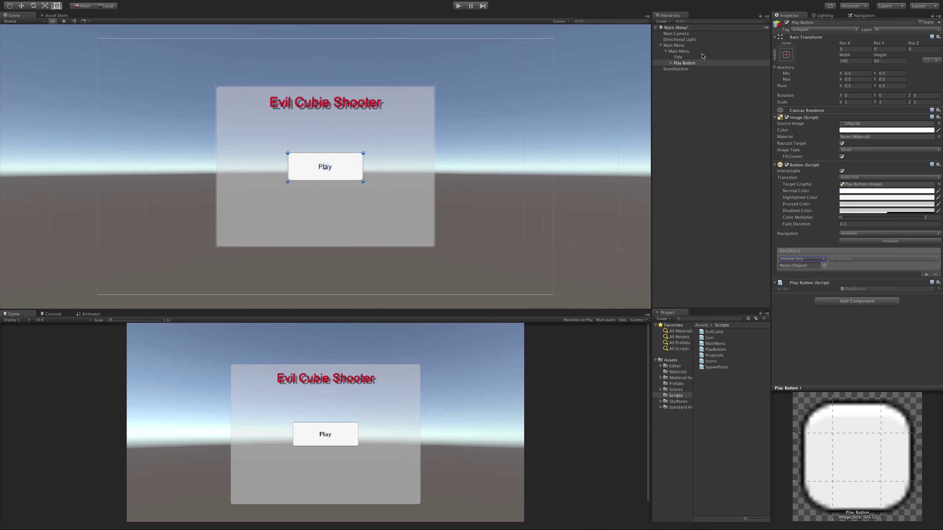
{"action": "left_click_drag", "start_coordinate": [697, 63], "coordinate": [785, 266]}
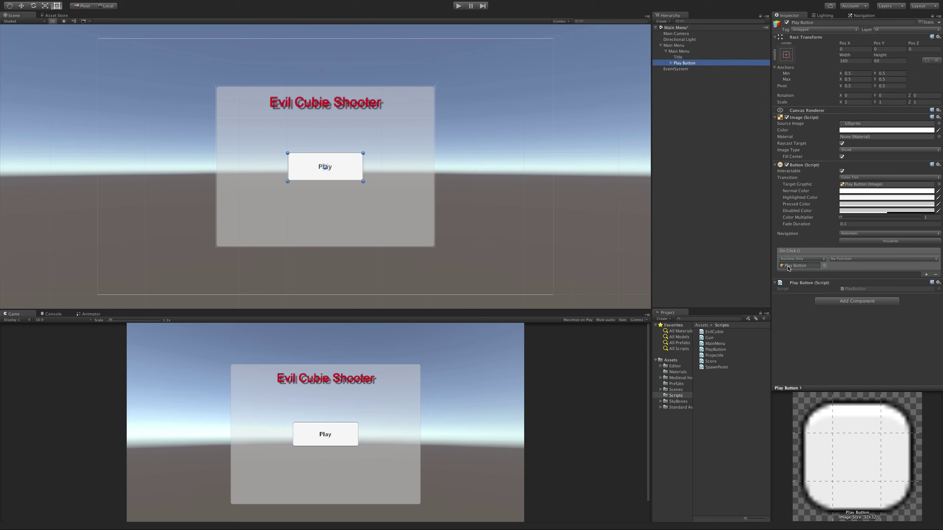
- Choose PlayButton > PlayGame (int) as the On Click function
{"action": "left_click", "coordinate": [855, 259]}
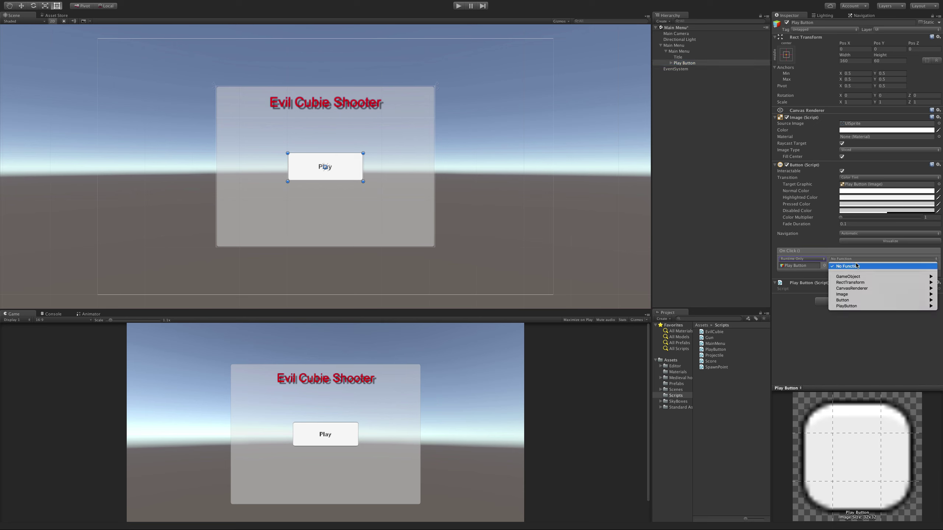
{"action": "mouse_move", "coordinate": [861, 278]}
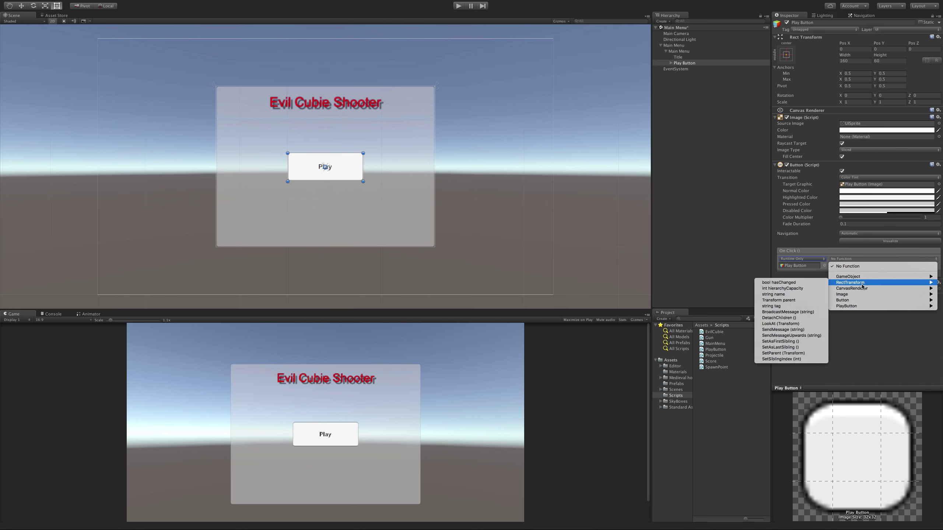
{"action": "mouse_move", "coordinate": [858, 307]}
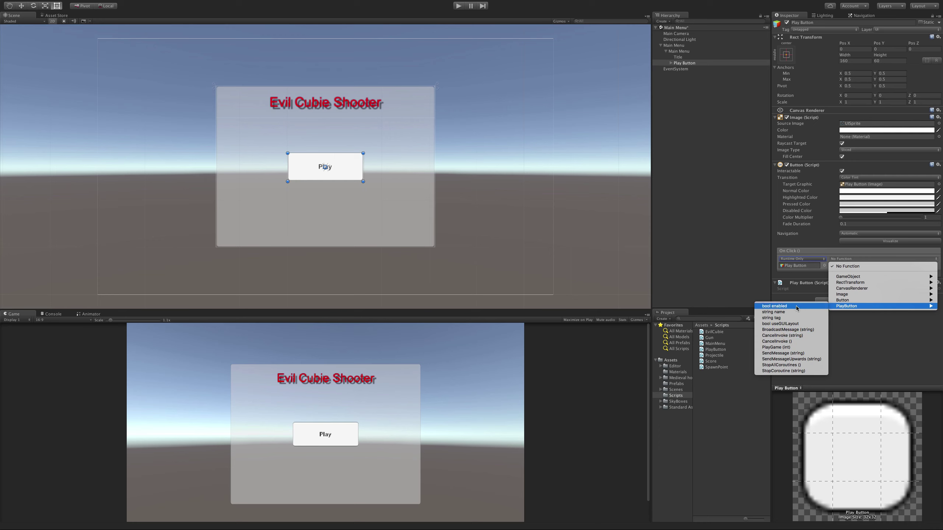
{"action": "left_click", "coordinate": [787, 348]}
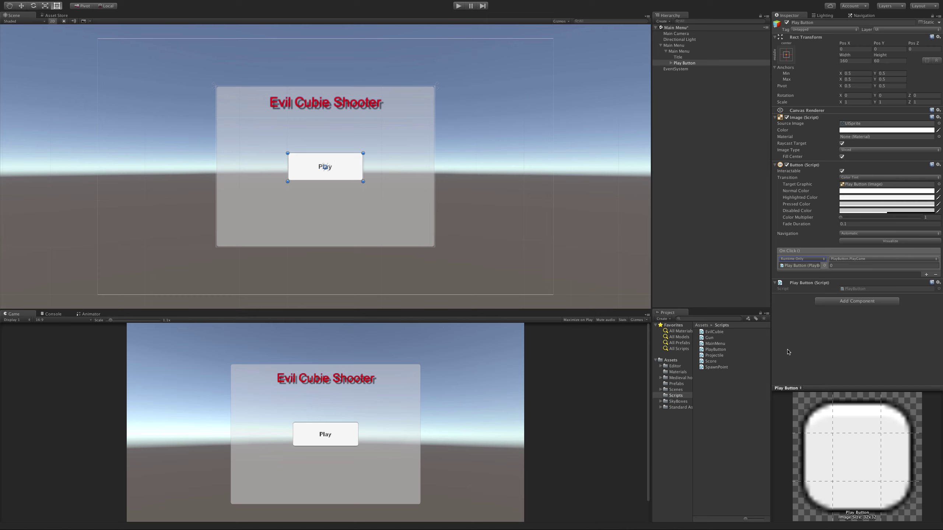
- Set PlayGame's level argument to 1, check scene indices in Build Settings, and save the scene
{"action": "left_click", "coordinate": [847, 265]}
{"action": "key", "text": "Return"}
{"action": "key", "text": "super+shift+b"}
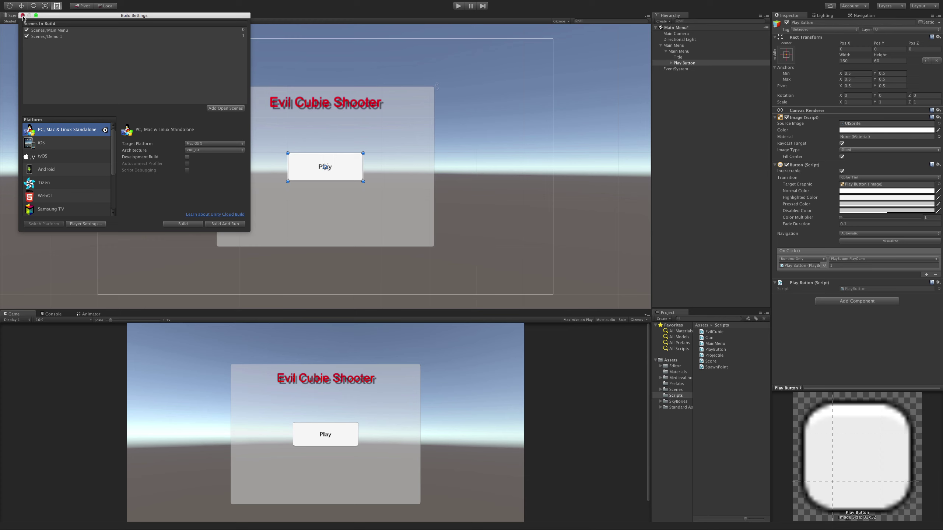
{"action": "left_click", "coordinate": [23, 16]}
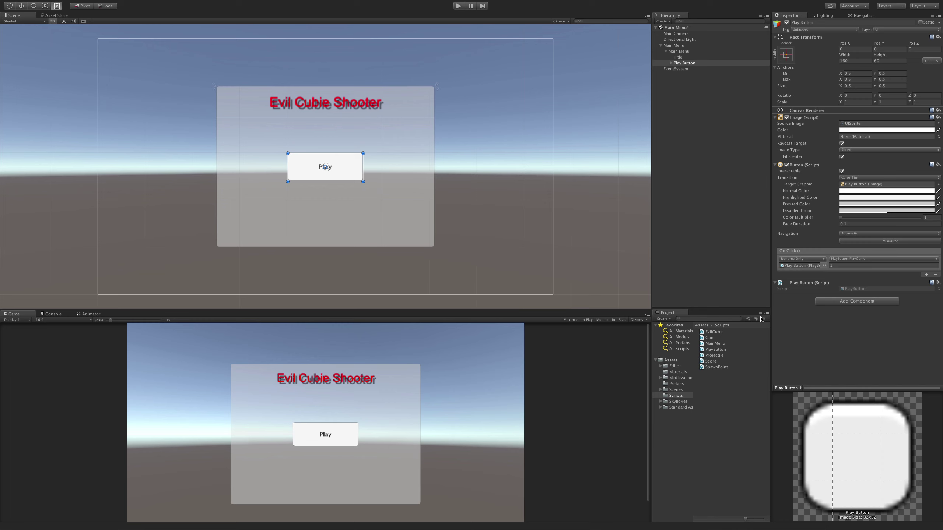
{"action": "key", "text": "super+s"}
{"action": "left_click", "coordinate": [457, 6]}
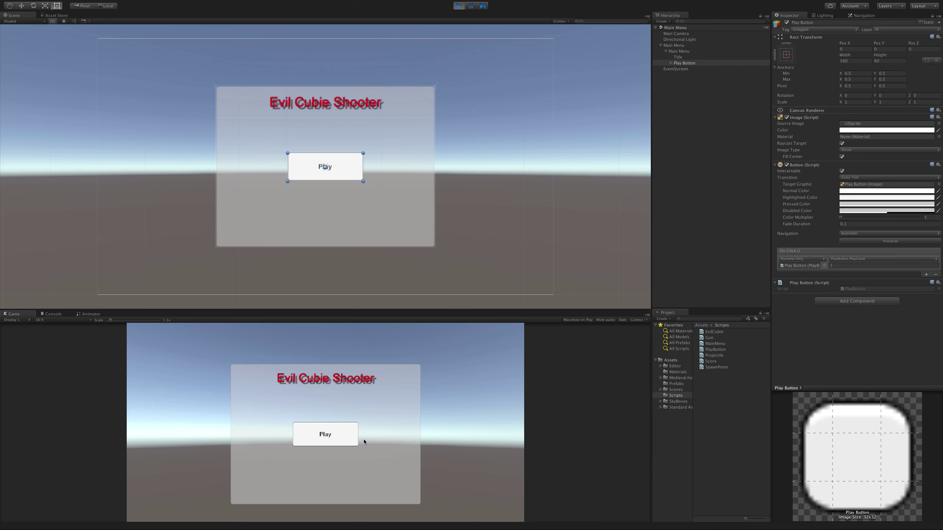
{"action": "left_click", "coordinate": [342, 442]}
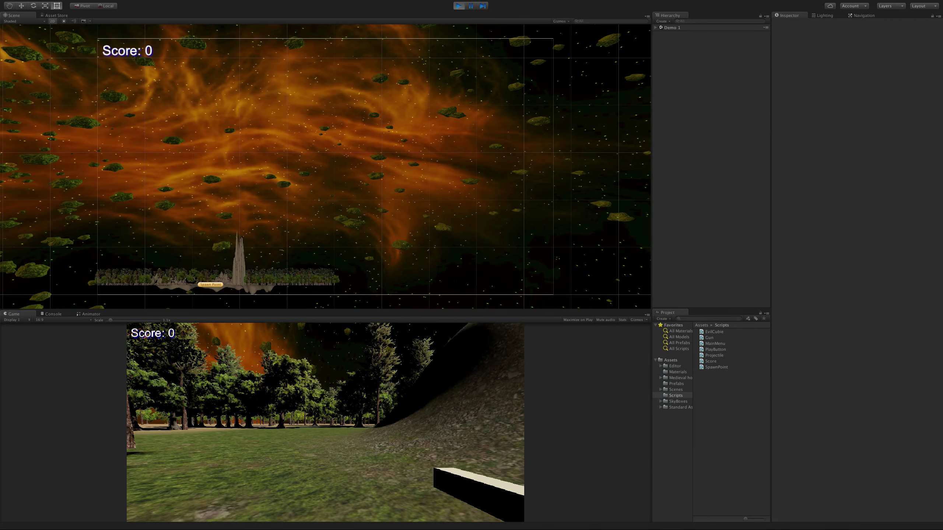
{"action": "key", "text": "w"}
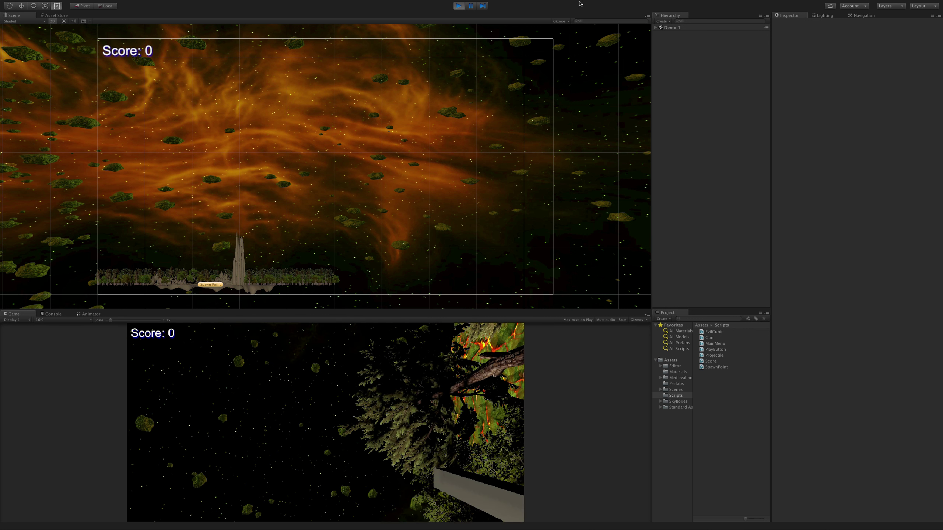
{"action": "left_click", "coordinate": [459, 7]}
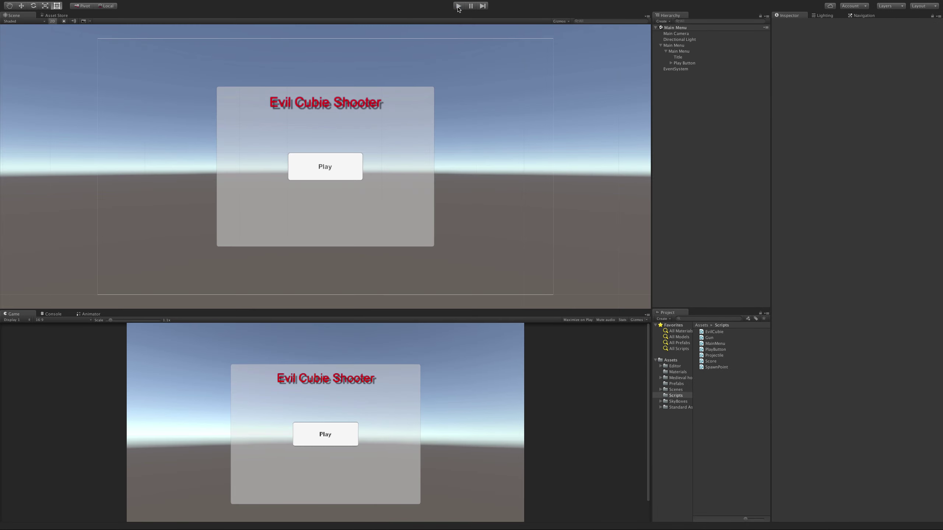